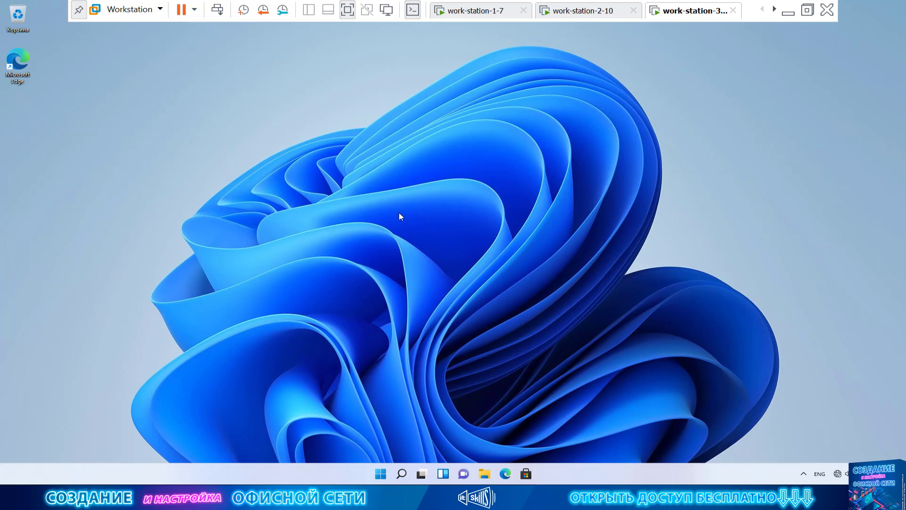
Switch work-station-3's network adapter to bridged mode with physical connection-state replication enabled.
right_click(701, 21)
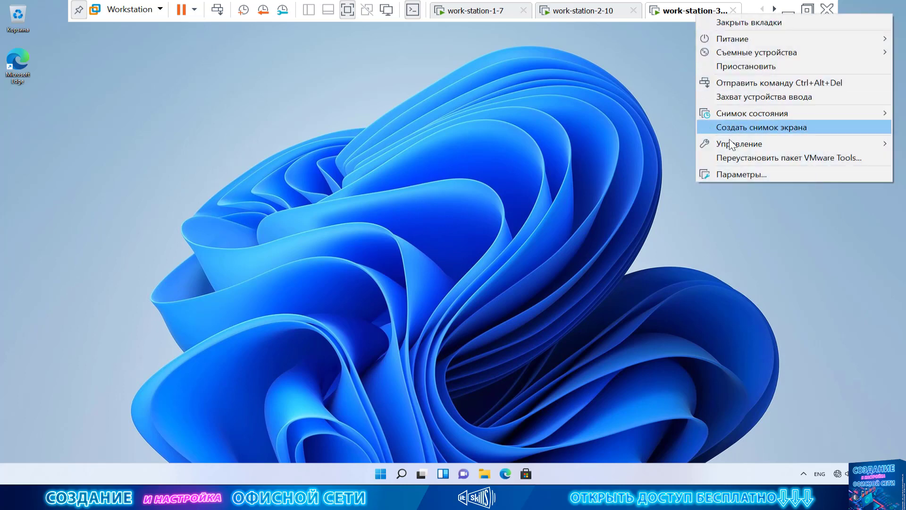
click(740, 172)
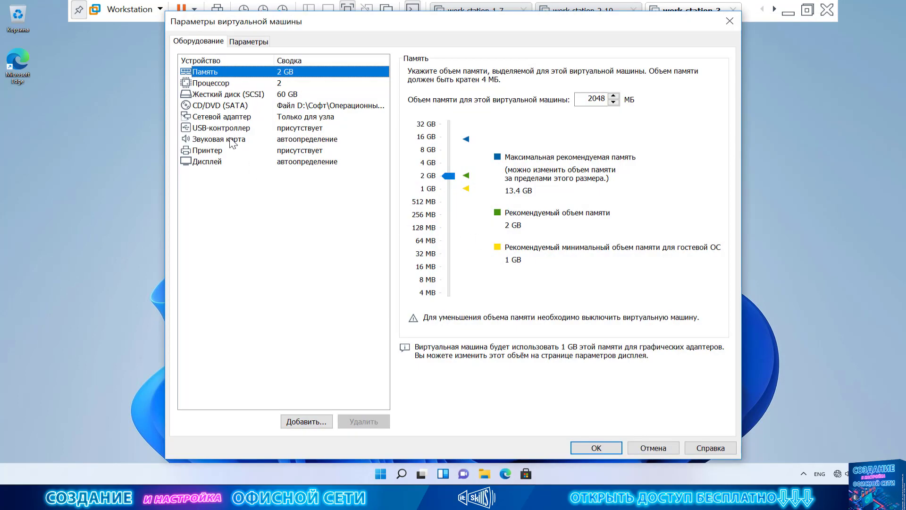
click(261, 117)
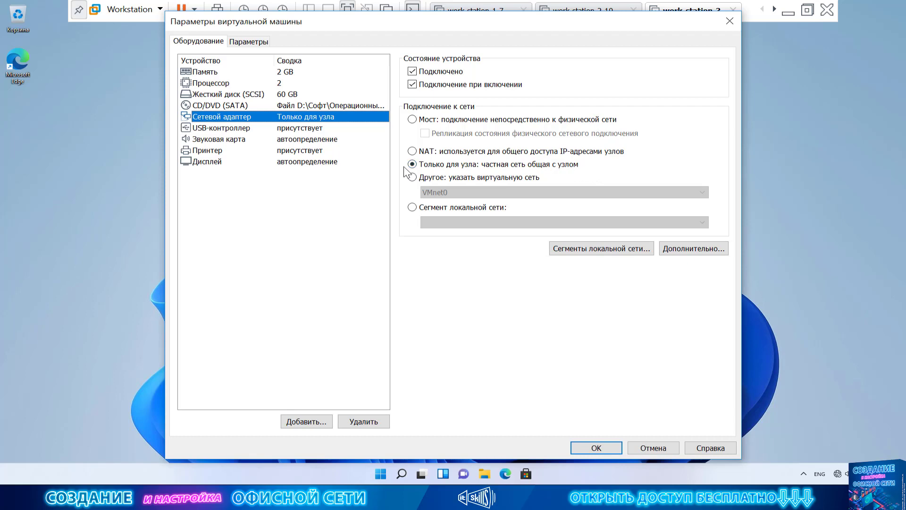
click(435, 122)
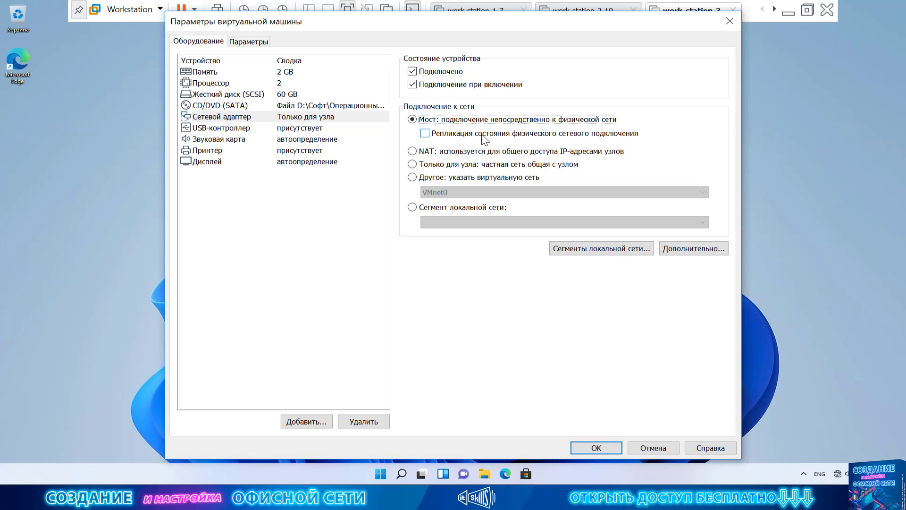
click(482, 134)
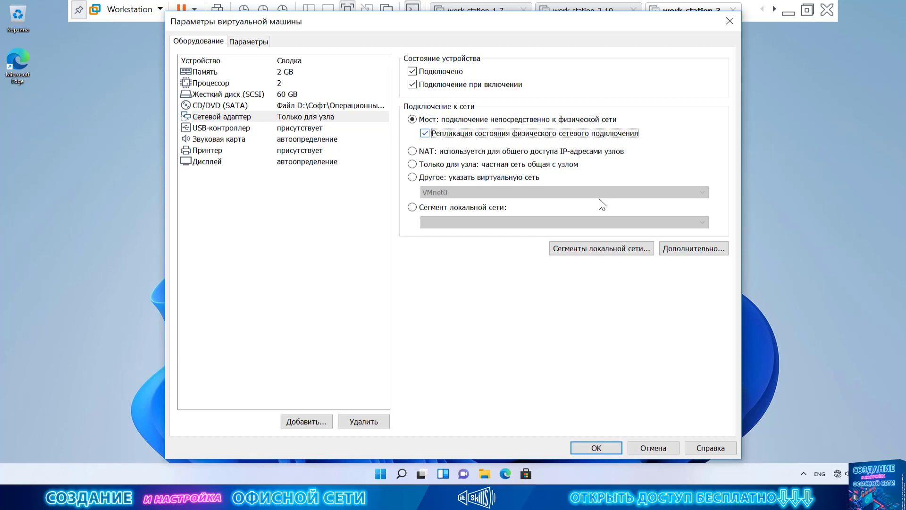
click(599, 445)
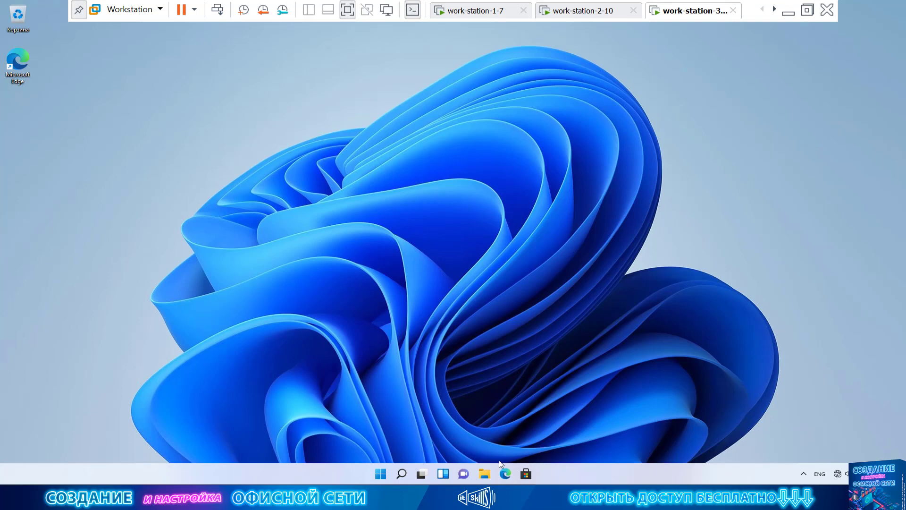
Open the Network and Sharing Center from Control Panel in small-icons view.
click(480, 474)
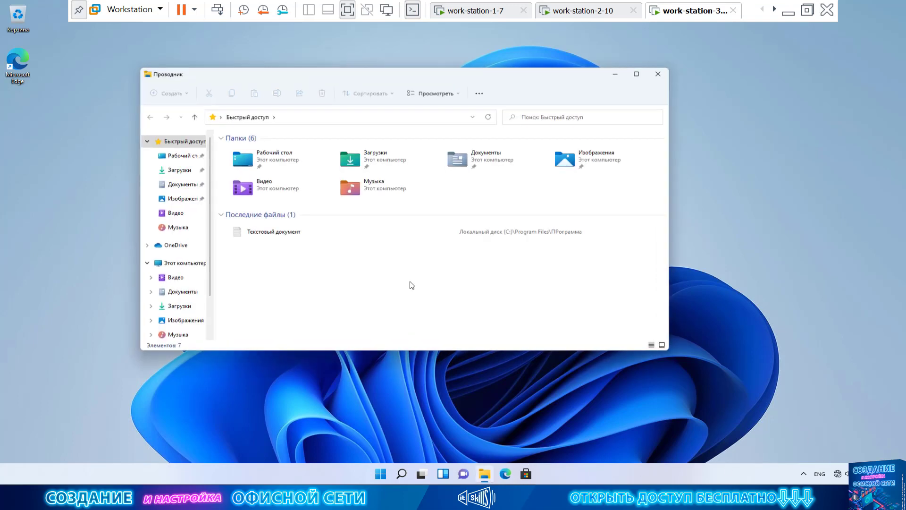
click(220, 117)
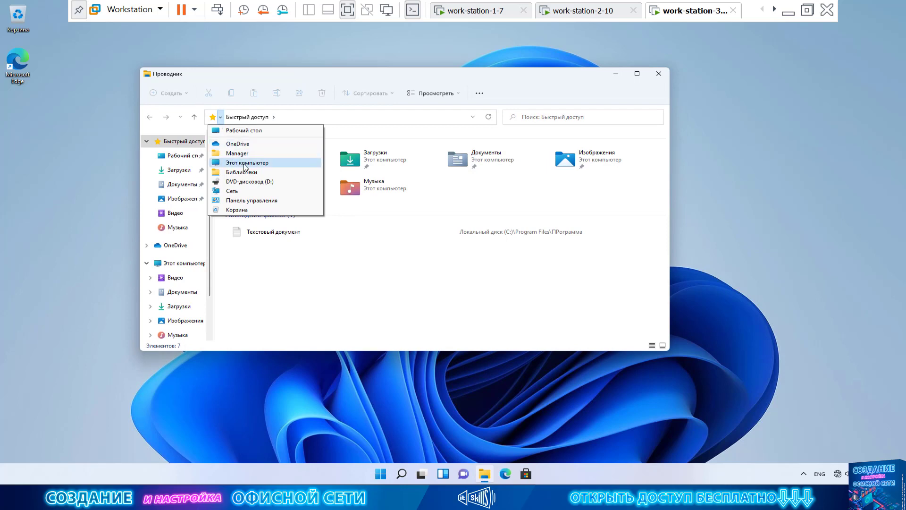
click(436, 209)
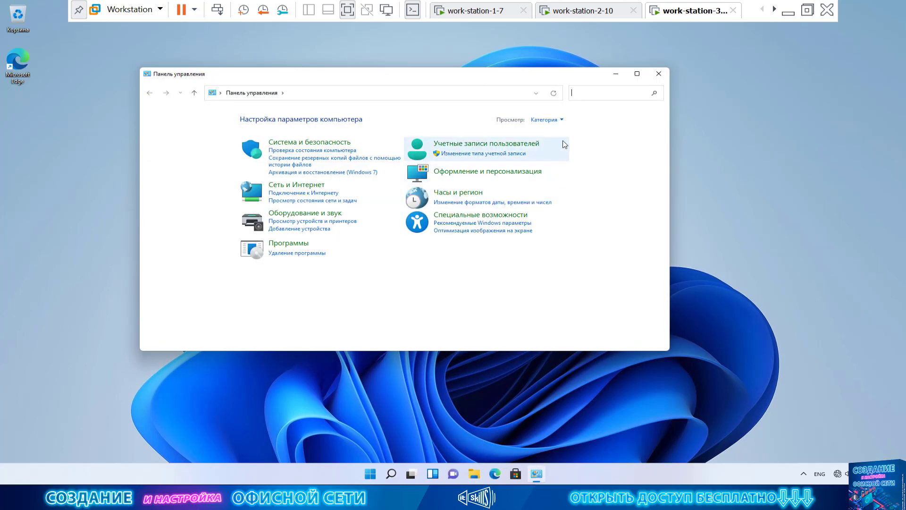
click(545, 120)
click(566, 158)
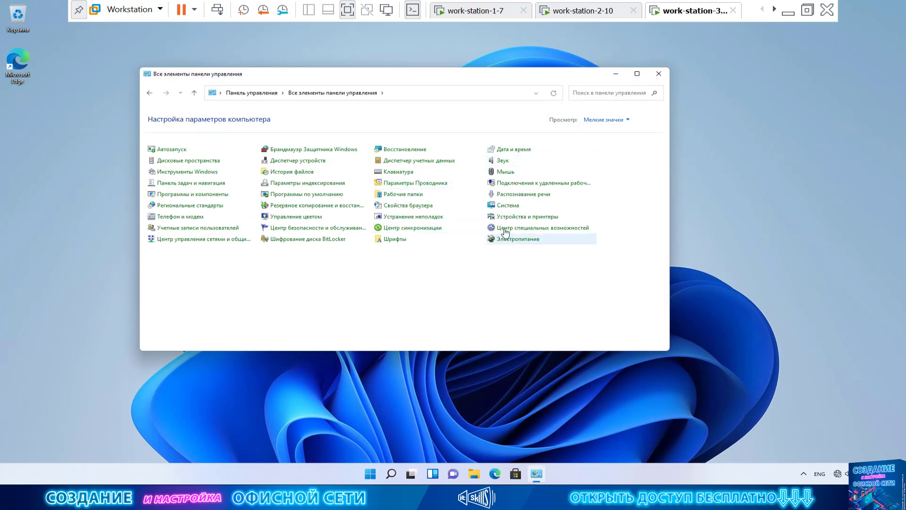
click(208, 239)
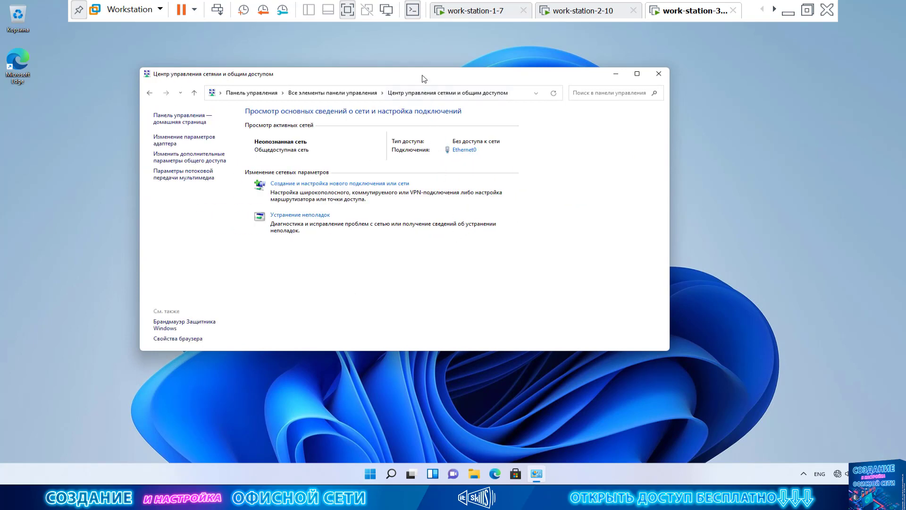
drag(423, 75, 455, 97)
Review Ethernet0's details: DHCP disabled, static IPv4 192.168.0.11 and its subnet mask, then close them.
click(496, 173)
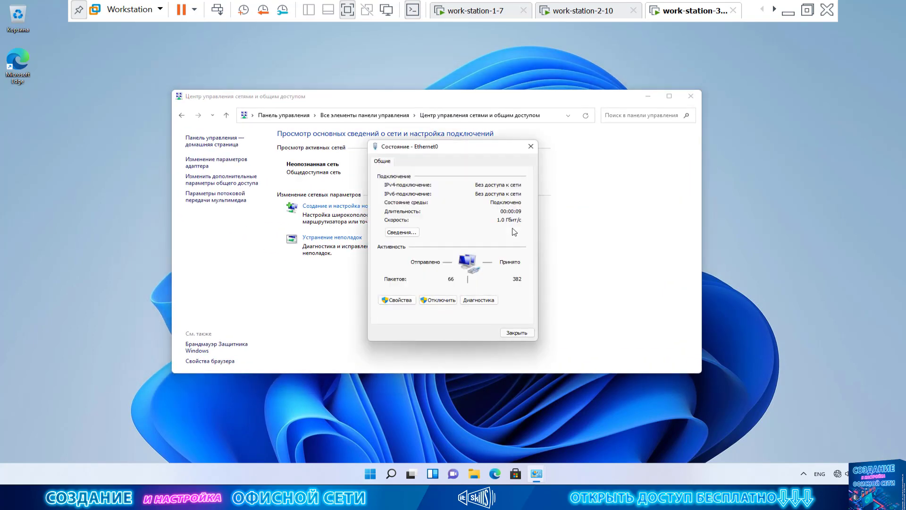
click(400, 233)
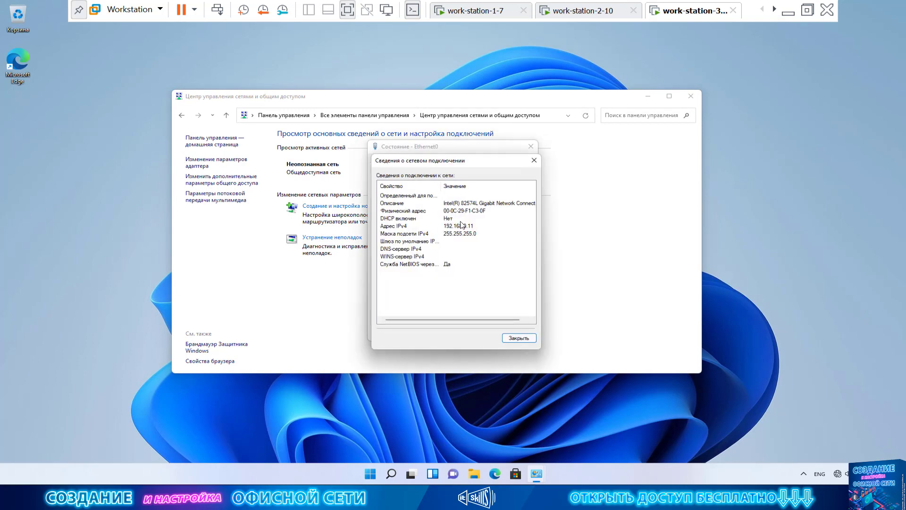
click(464, 226)
click(466, 235)
key(Up)
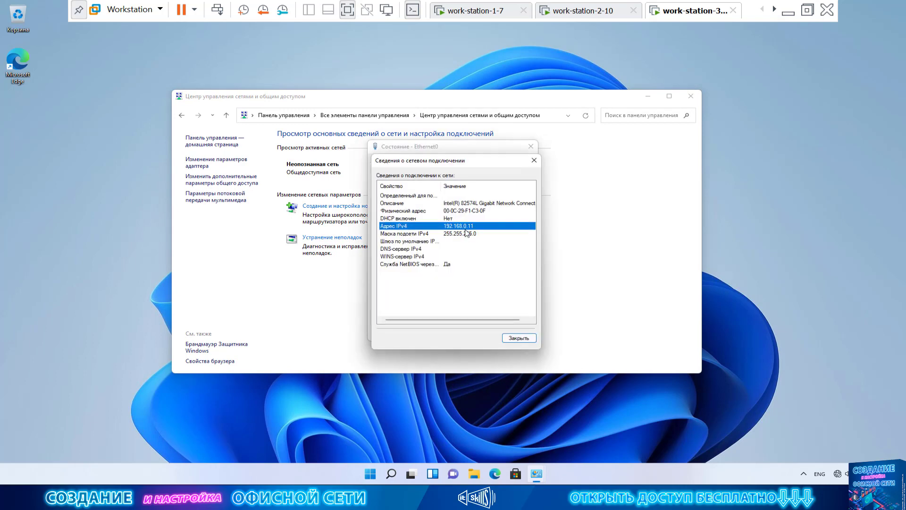
click(427, 220)
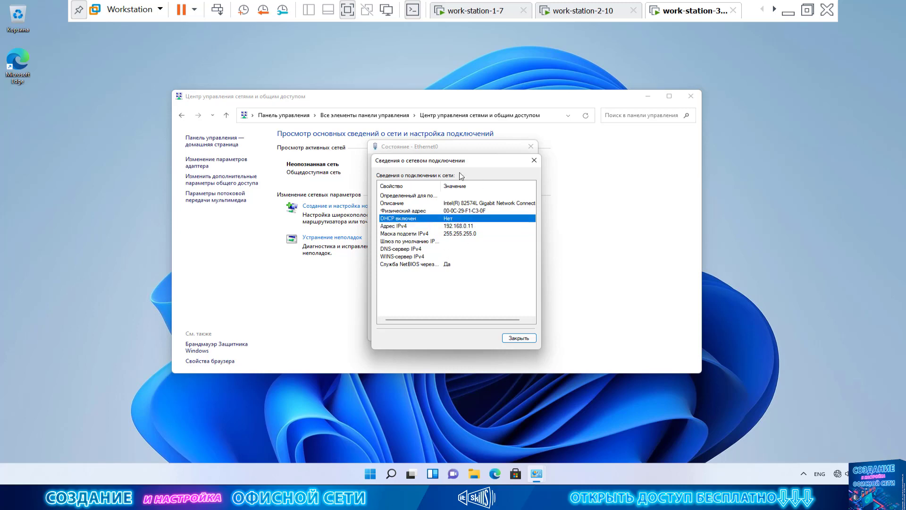
drag(463, 167, 599, 174)
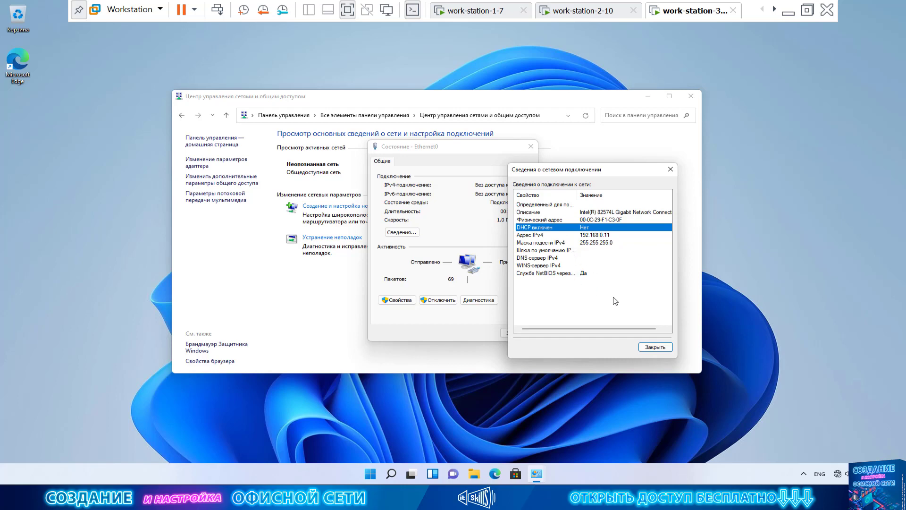
click(665, 350)
Open Ethernet0's properties, entering the administrator username at the UAC prompt.
click(398, 300)
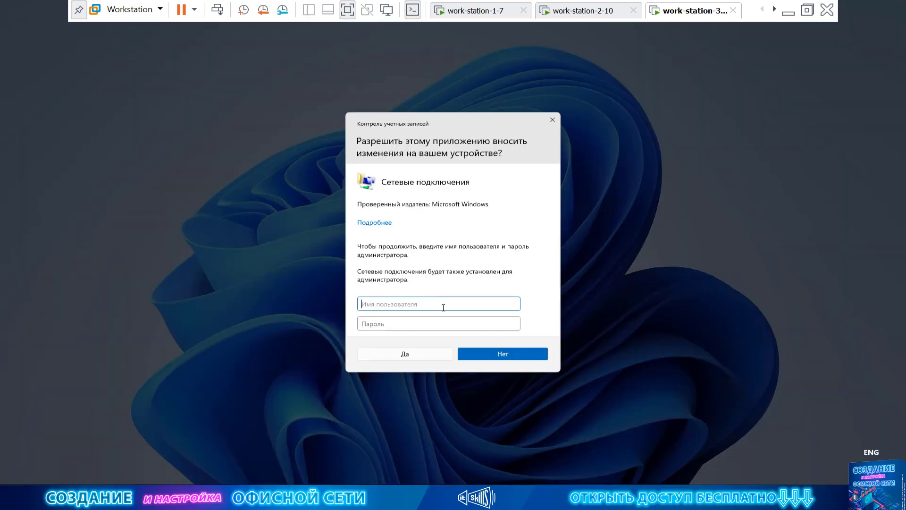
text(фв)
key(BackSpace)
key(BackSpace)
key(alt+shift)
text(admin)
key(Tab)
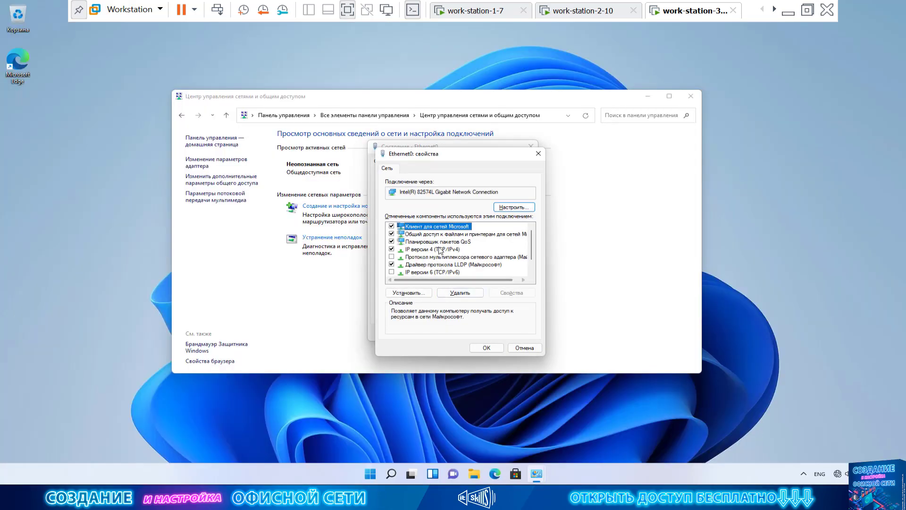
Set Ethernet0's IPv4 to obtain both IP address and DNS servers automatically.
click(439, 249)
click(515, 293)
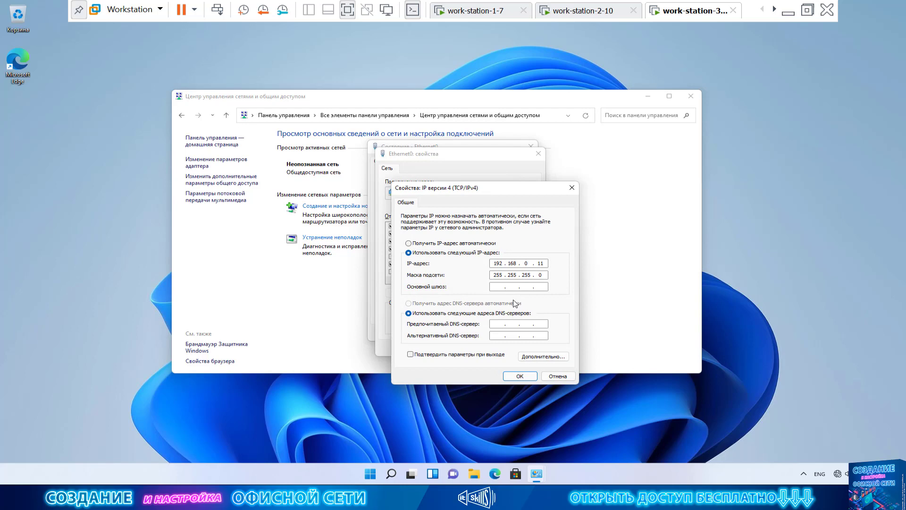
click(446, 244)
click(450, 303)
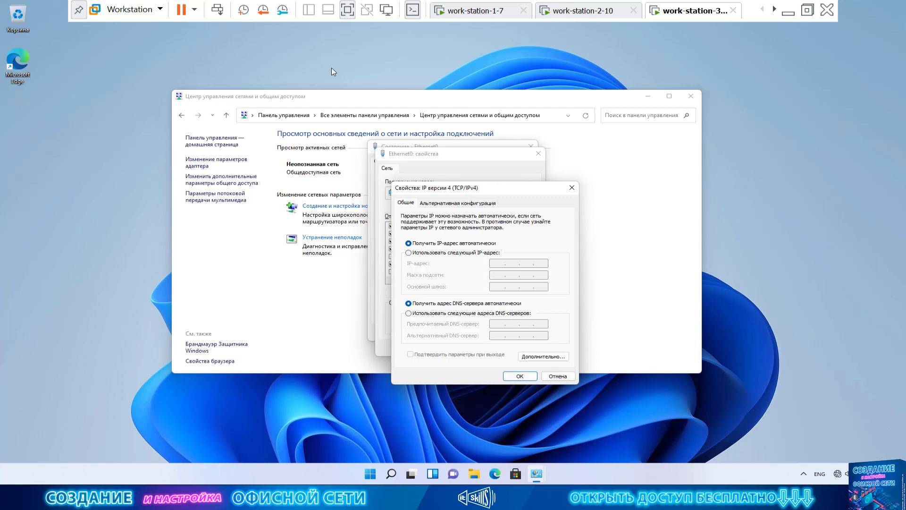
click(520, 376)
click(474, 348)
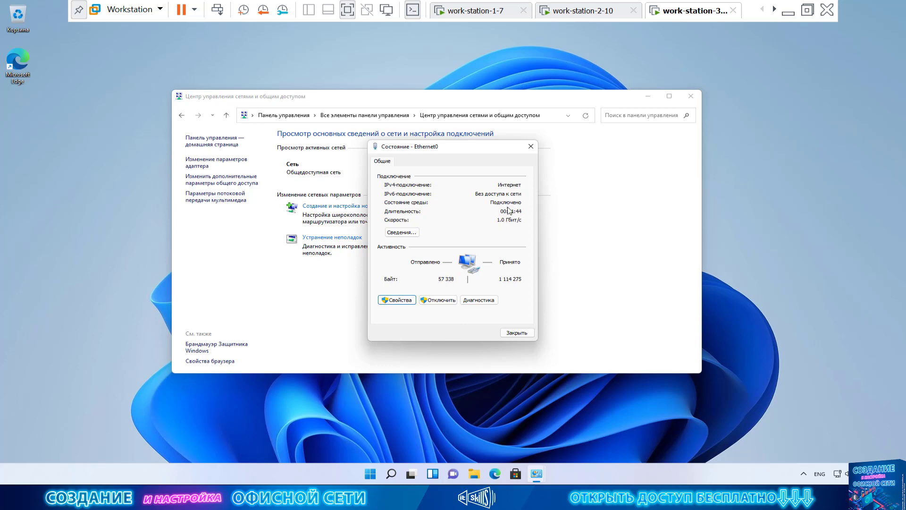
Check Ethernet0's new DHCP address, mask, gateway, DHCP server and DNS 192.168.0.1, then close both windows.
click(405, 233)
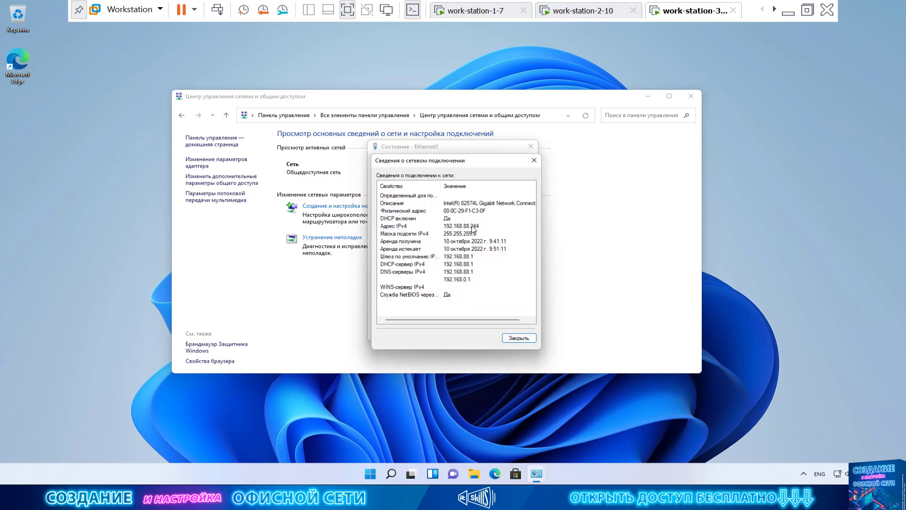
click(423, 227)
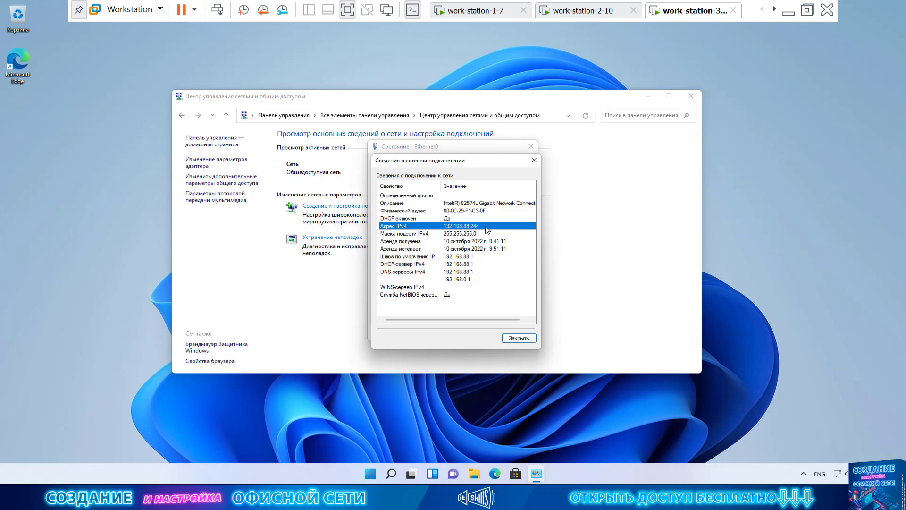
click(481, 234)
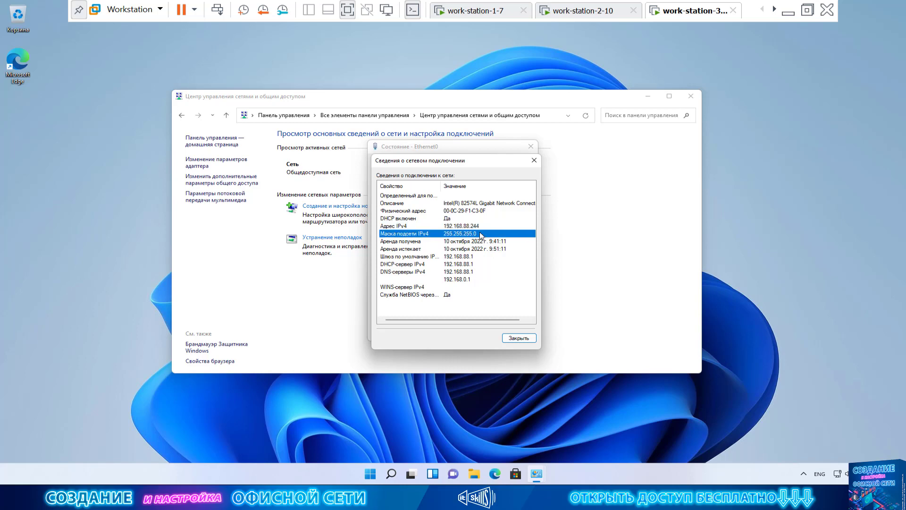
click(470, 257)
click(466, 264)
click(464, 272)
click(460, 279)
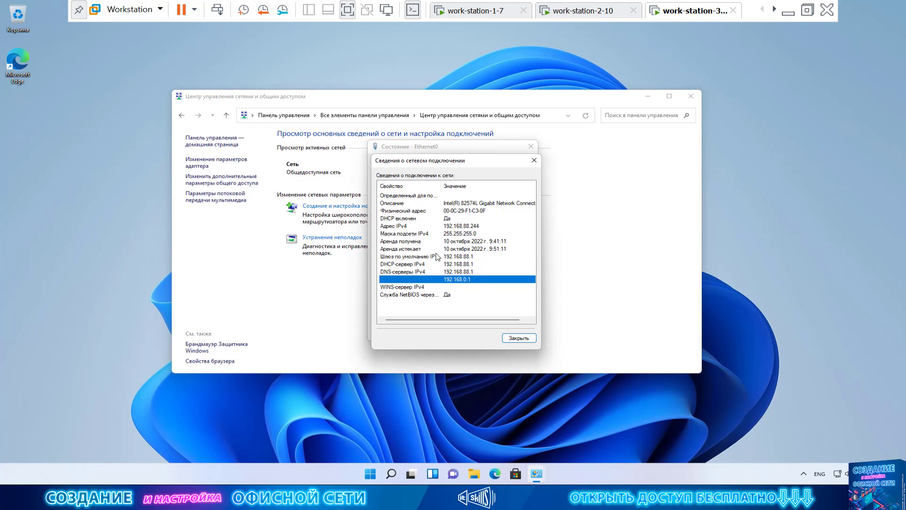
click(519, 338)
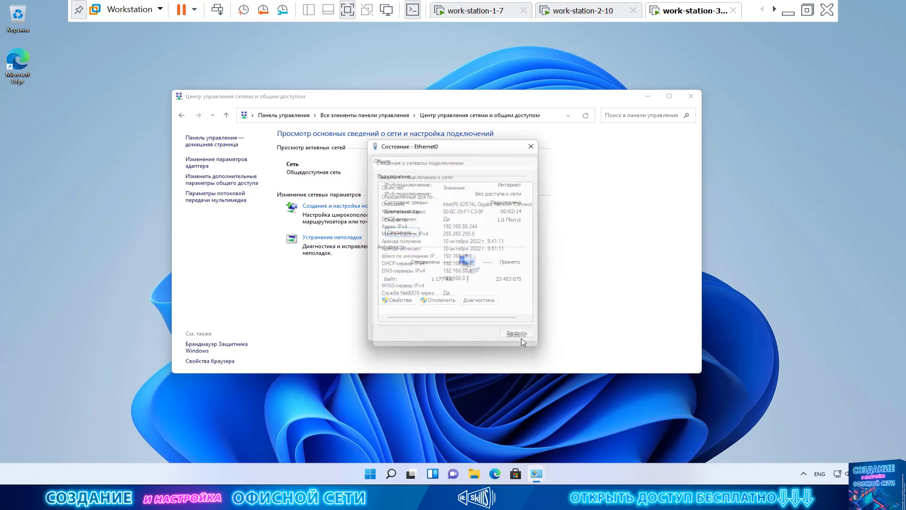
click(524, 334)
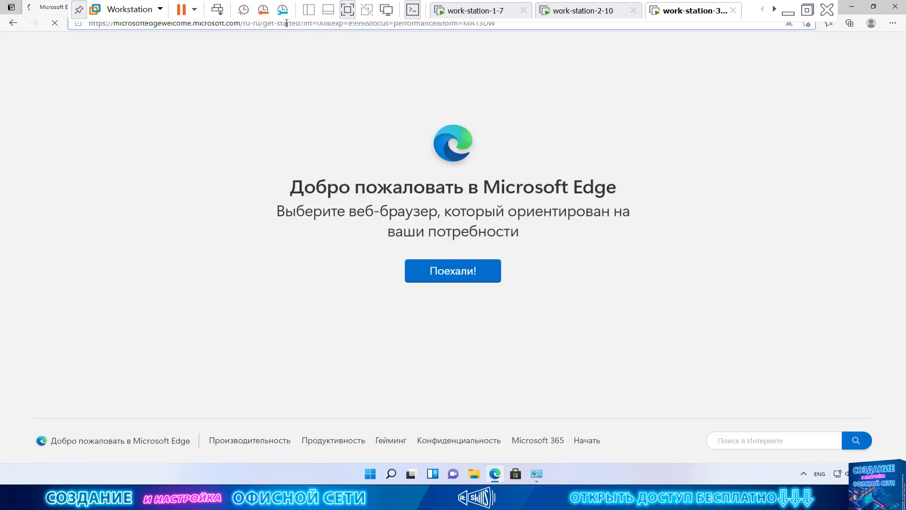
Search '123' in Edge, dismiss the Yandex promo, and bring back the Network and Sharing Center.
click(286, 25)
text(123)
key(Return)
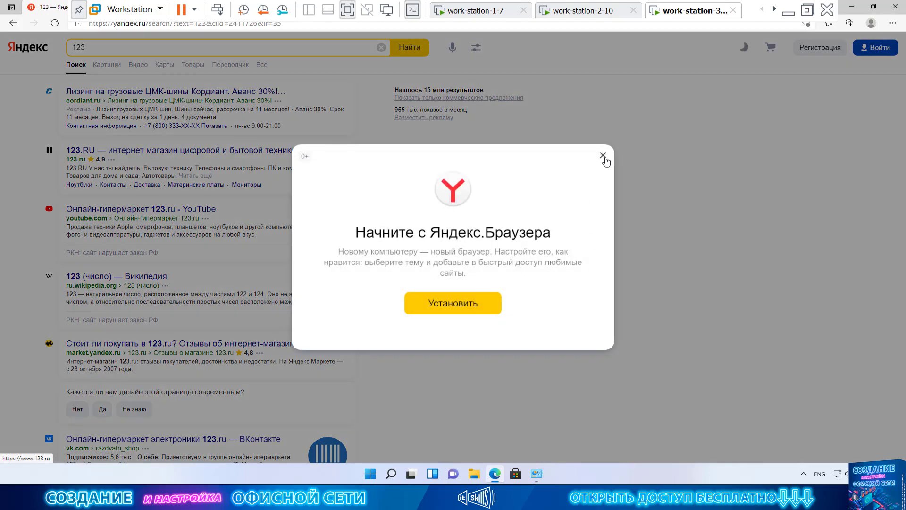
click(603, 155)
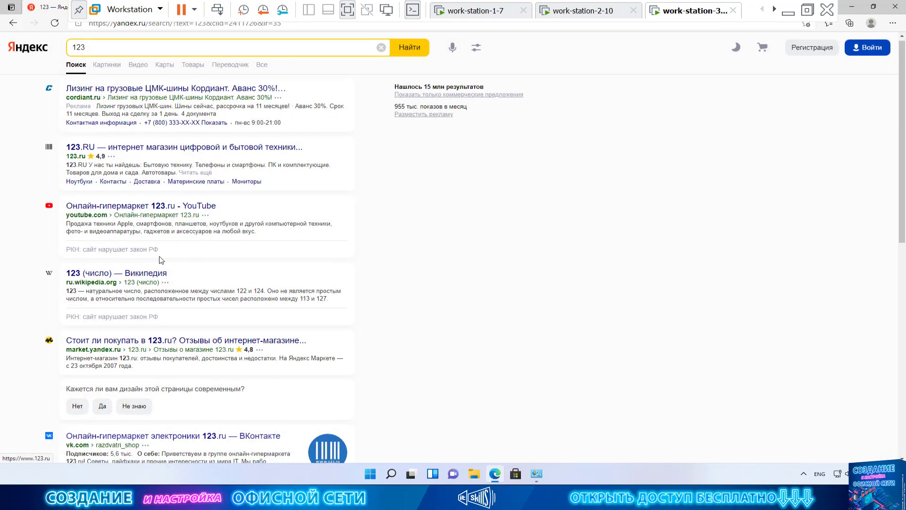
scroll(160, 246, down, 10)
scroll(165, 255, up, 10)
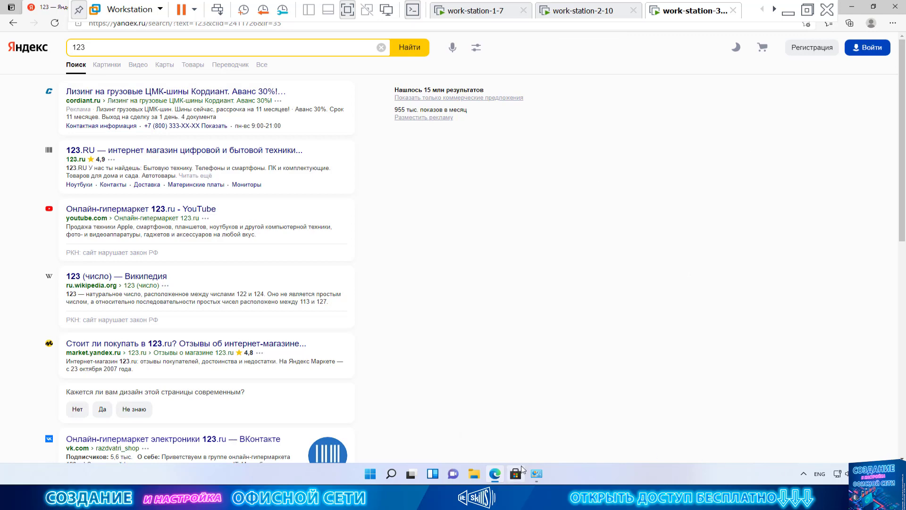
click(536, 473)
Verify Ethernet0 has IPv4 192.168.88.244 and gateway 192.168.88.1, then close both Ethernet0 windows.
click(497, 172)
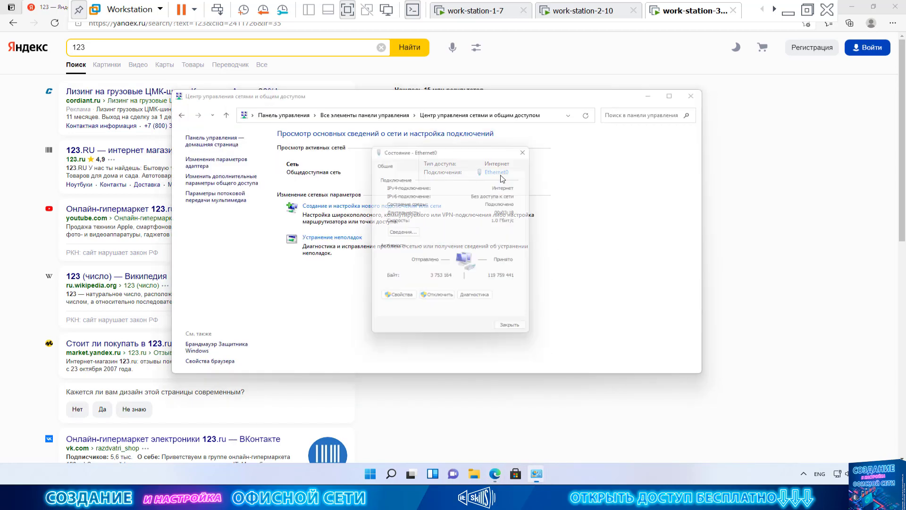
click(405, 233)
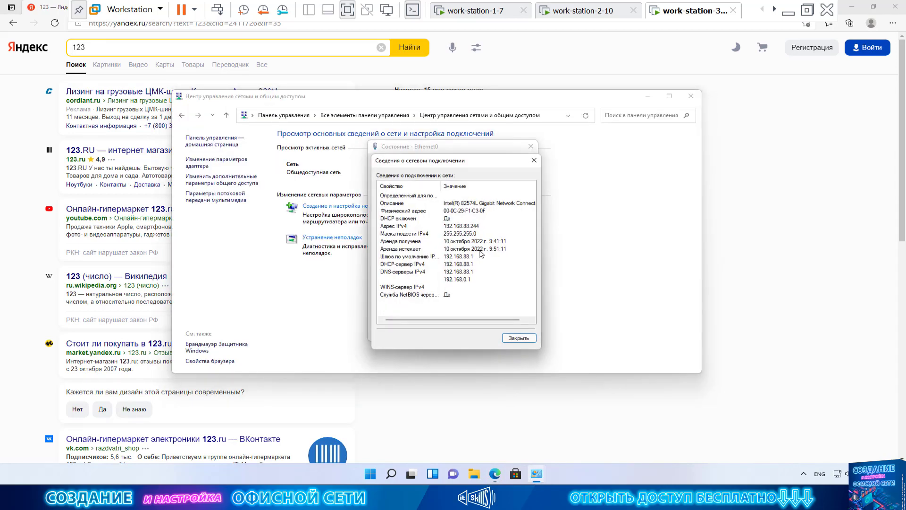
click(481, 227)
click(470, 256)
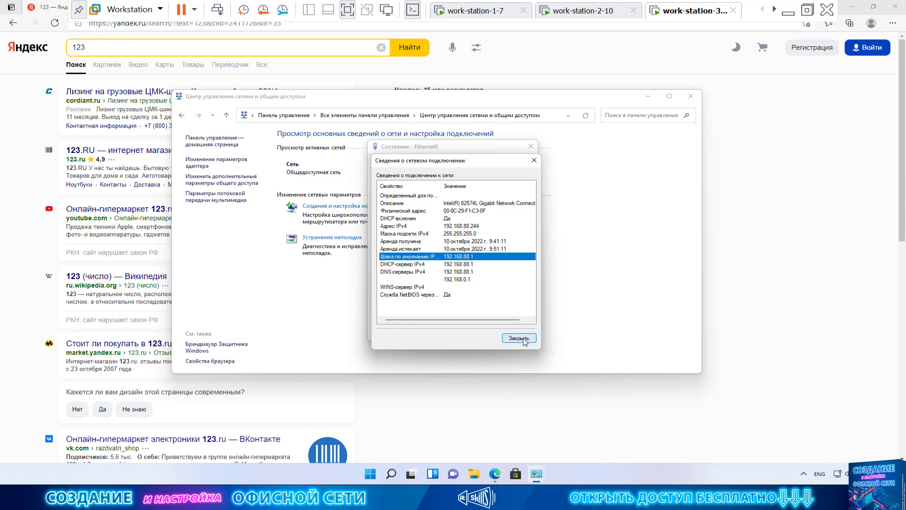
click(519, 338)
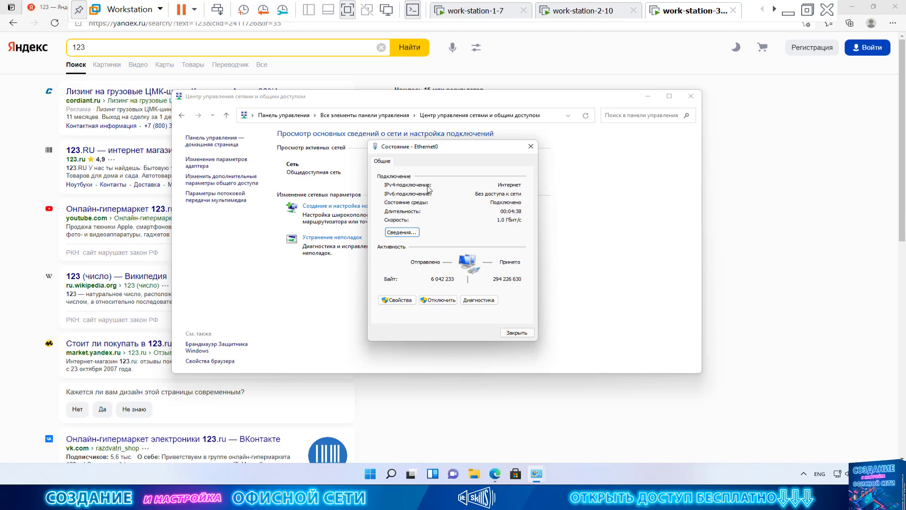
drag(441, 152, 496, 128)
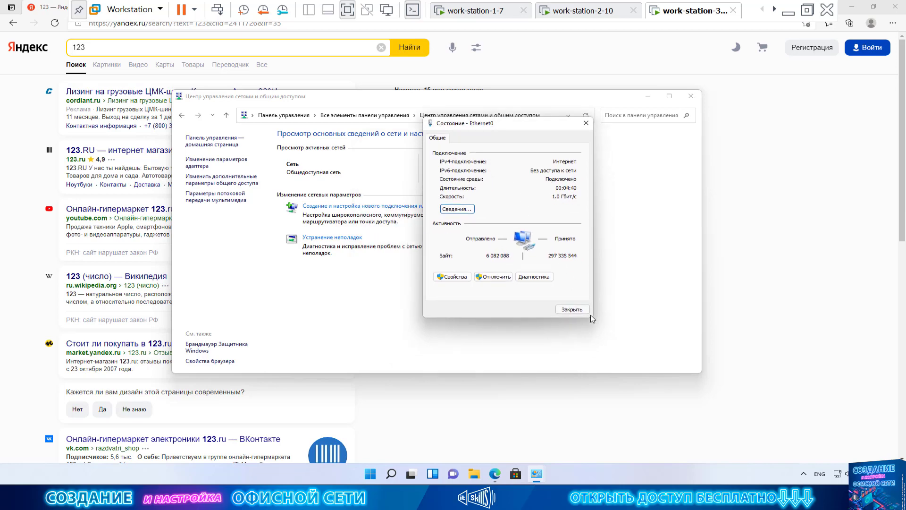
click(572, 310)
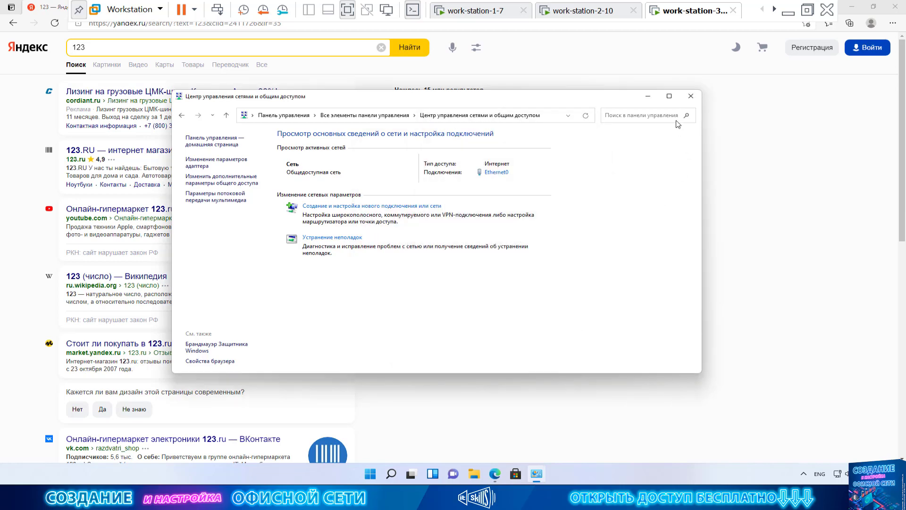
Add a second network adapter to work-station-3 in the VM settings.
right_click(691, 10)
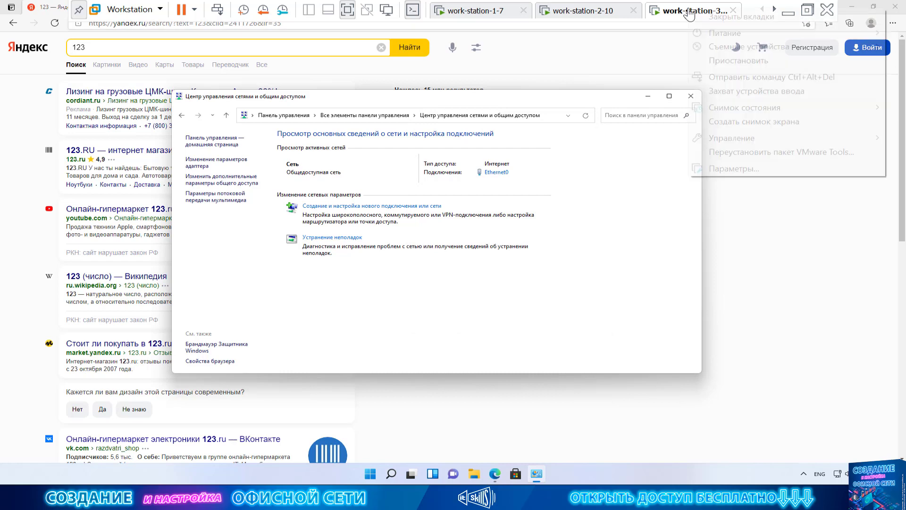
click(743, 164)
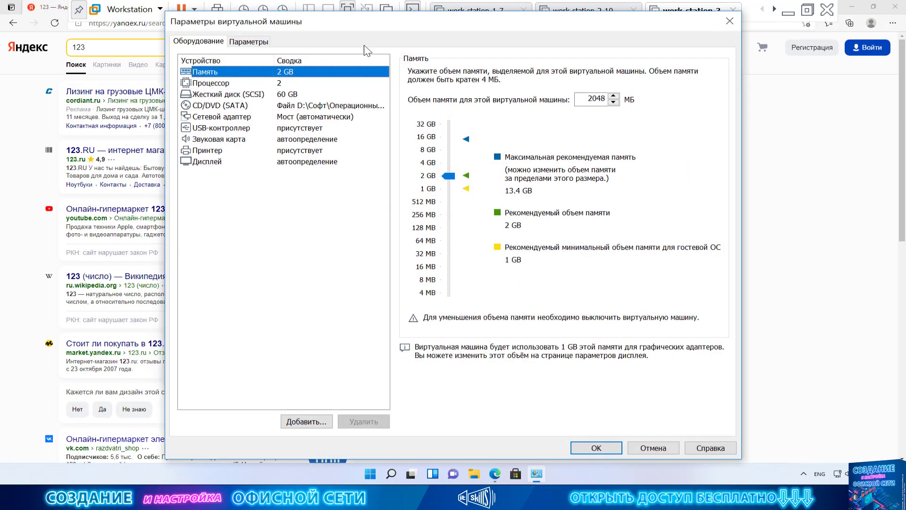
drag(378, 33, 433, 73)
click(406, 156)
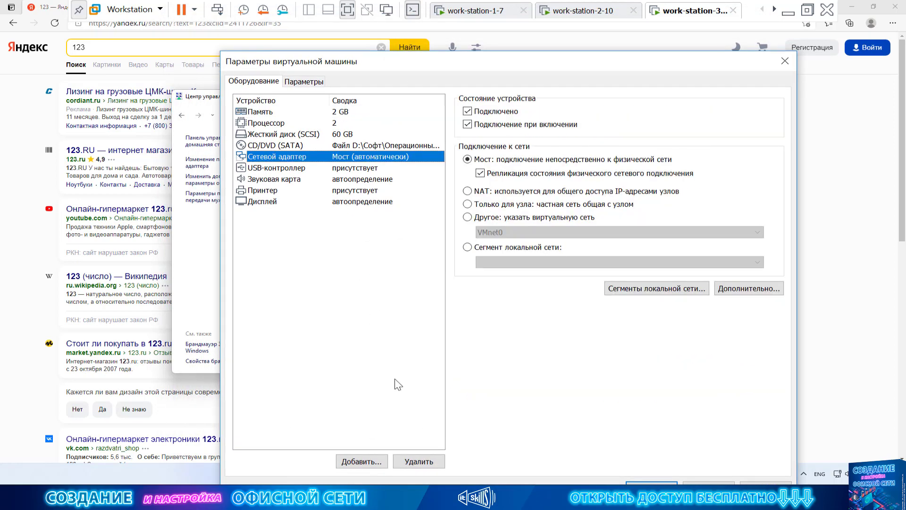
click(362, 461)
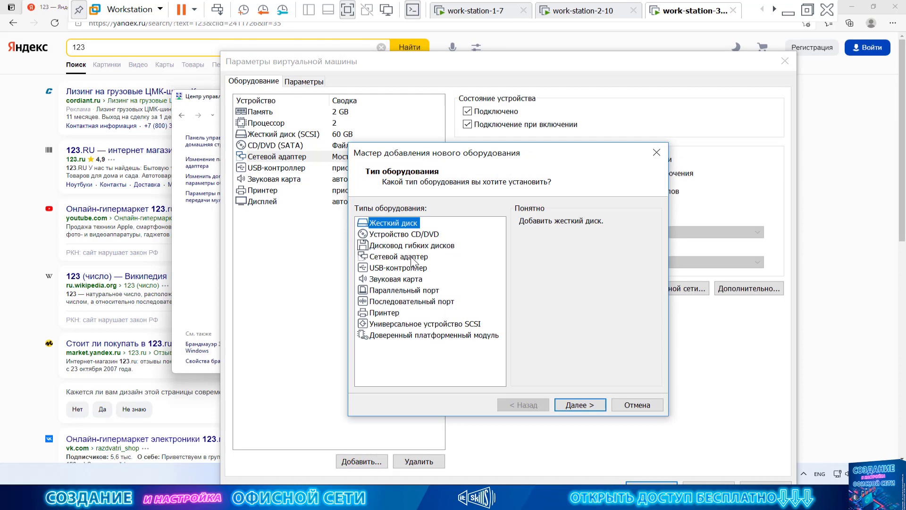
click(415, 257)
click(586, 409)
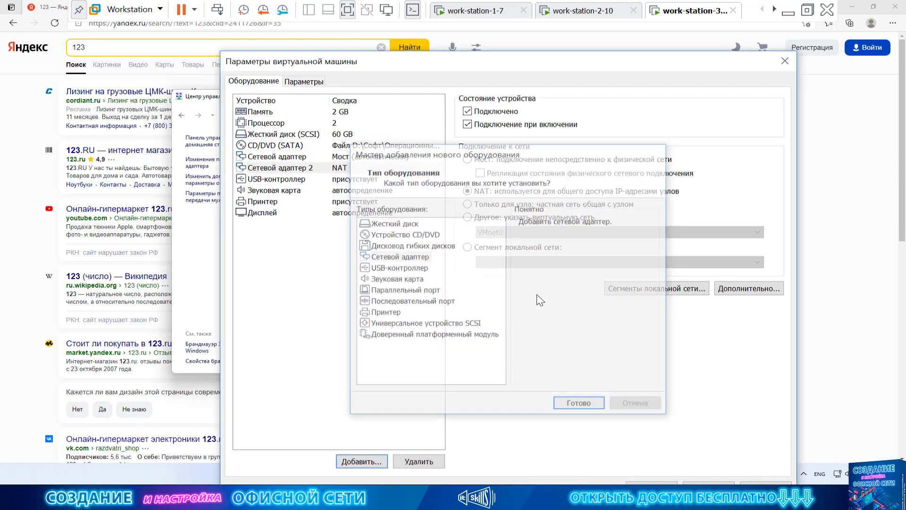
Set the second adapter to host-only, apply, and open the new Ethernet1 status.
click(377, 171)
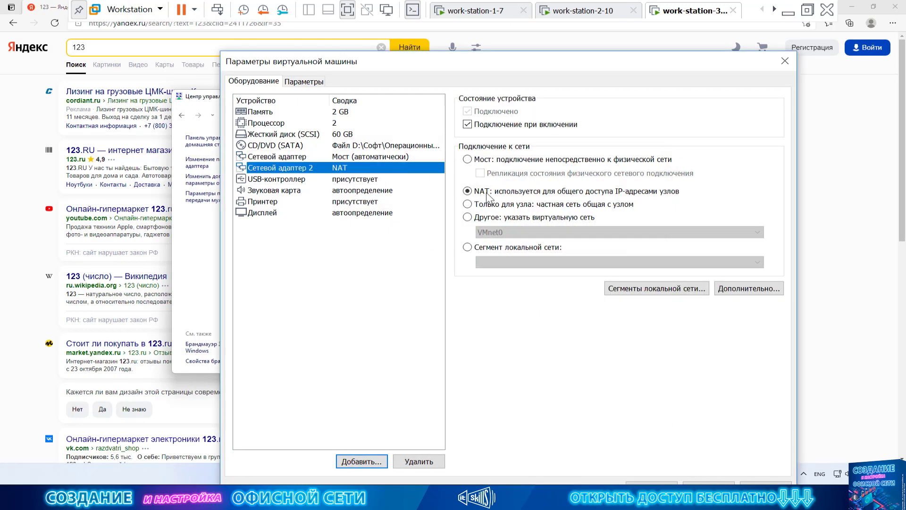
click(511, 206)
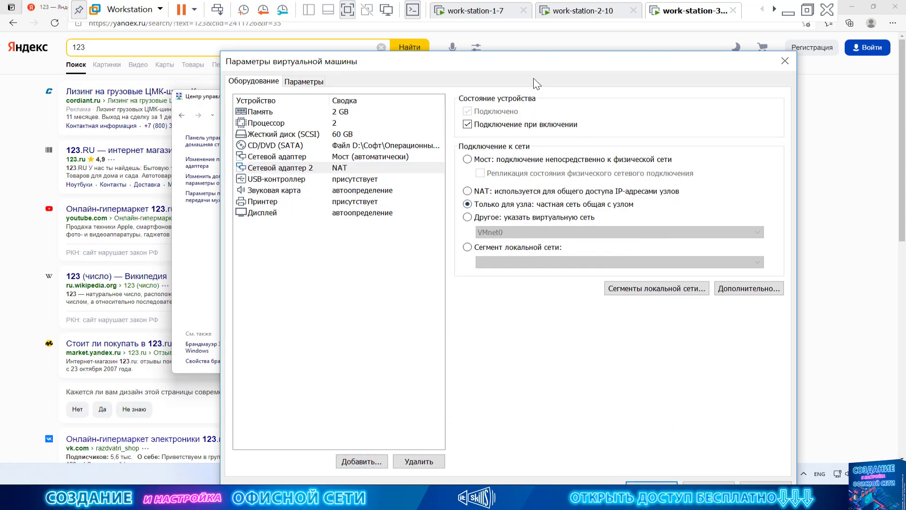
drag(521, 65, 505, 37)
click(634, 456)
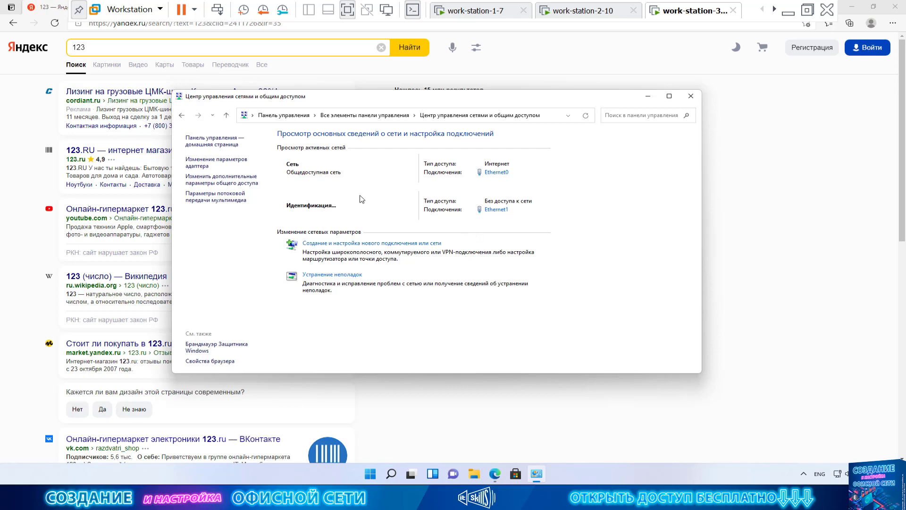
click(498, 210)
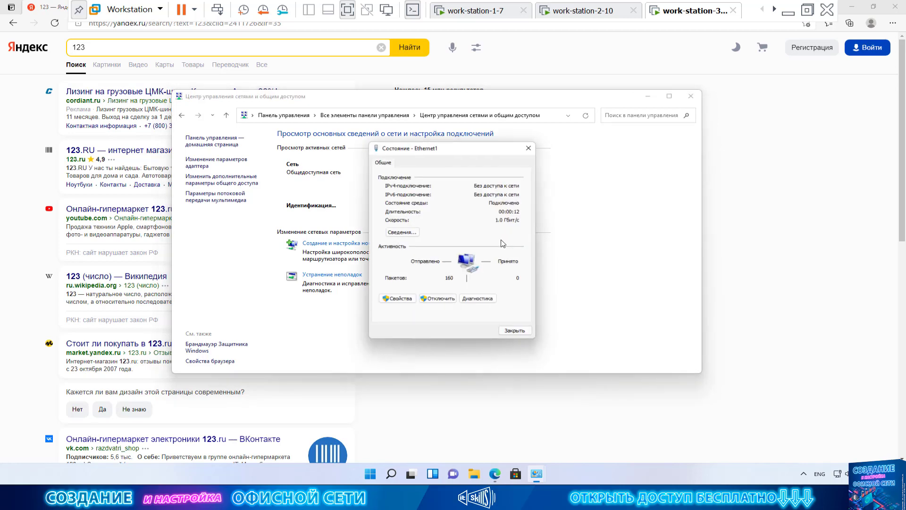
Check Ethernet1's automatic IPv4 169.254.232.176 and subnet mask, then close its windows.
click(402, 234)
click(468, 227)
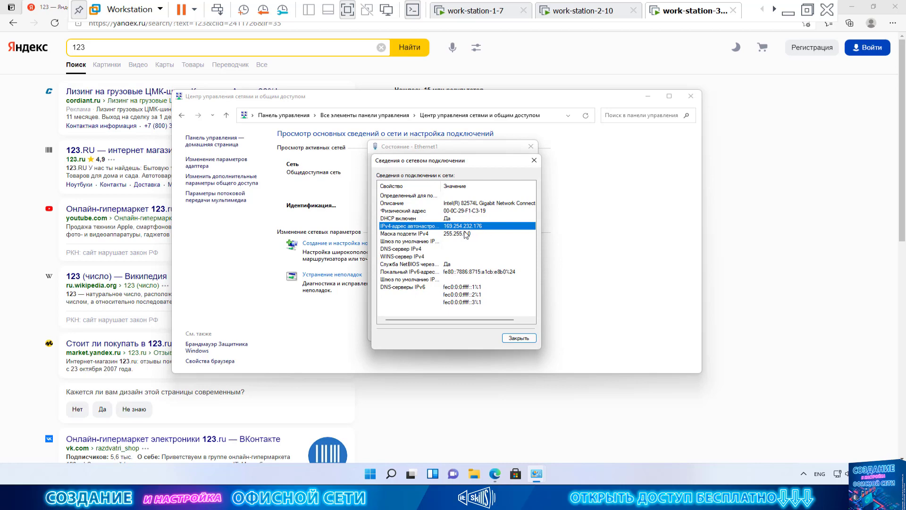
click(466, 234)
click(467, 226)
click(519, 338)
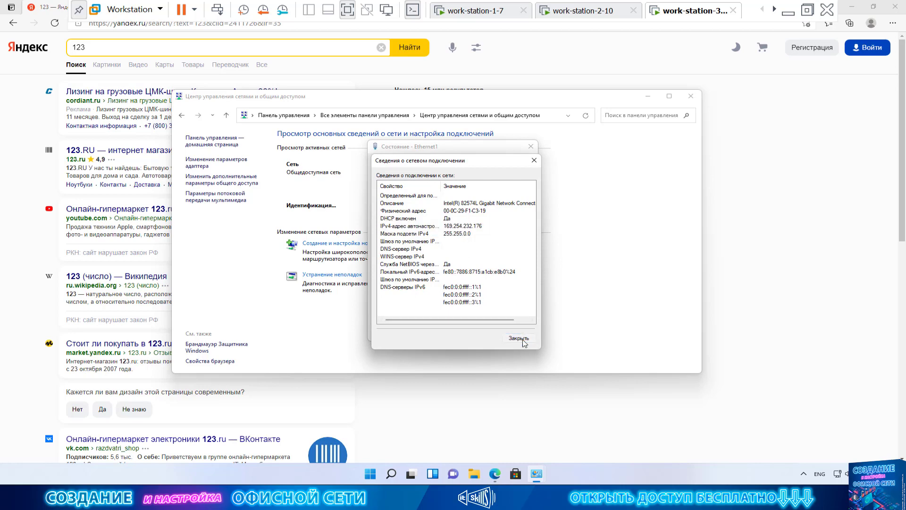
click(516, 334)
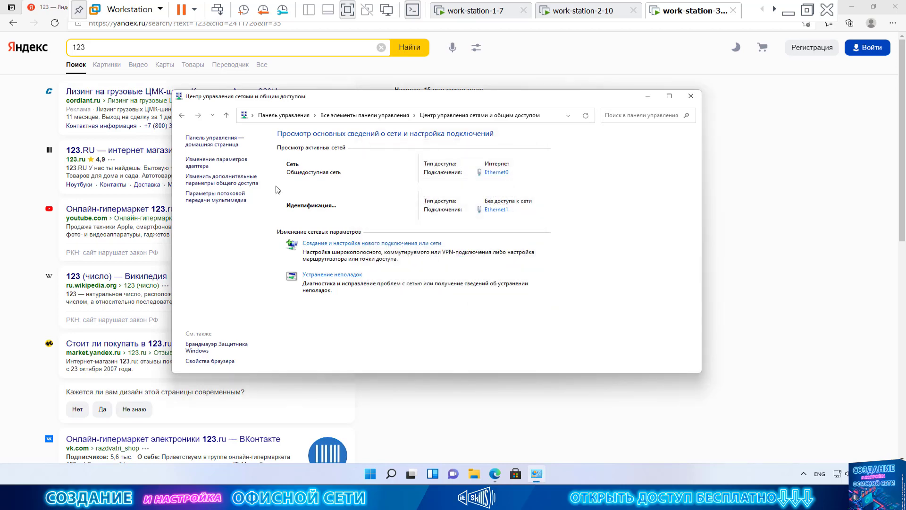
Review Ethernet0's details (IPv4 192.168.88.244, gateway, DHCP and DNS servers) and close them.
click(217, 163)
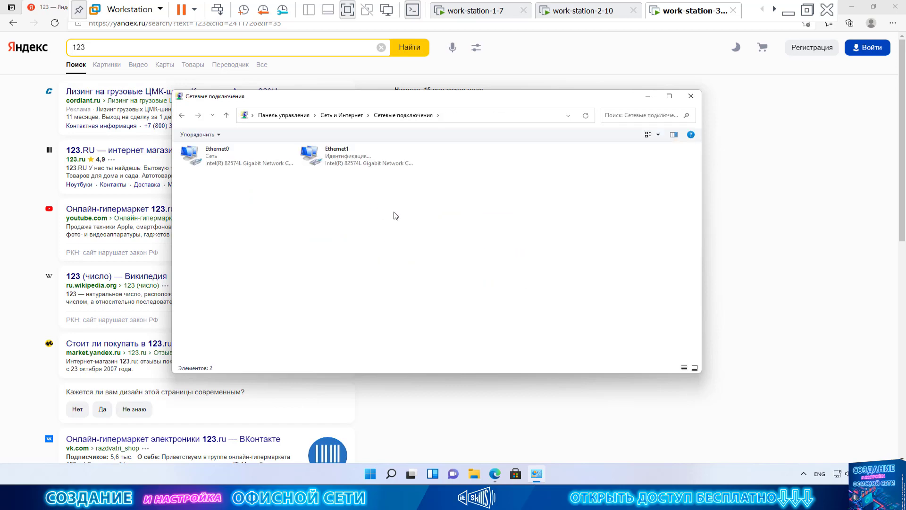
click(242, 162)
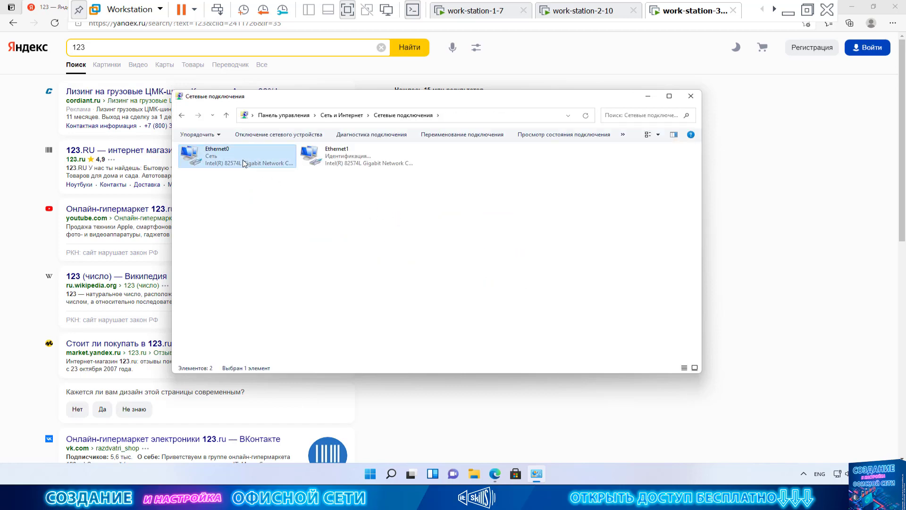
double_click(242, 162)
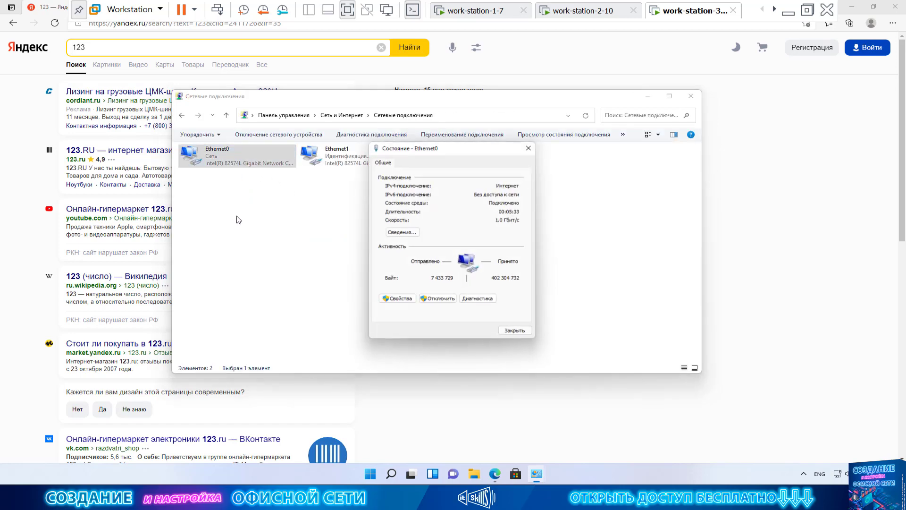
click(410, 235)
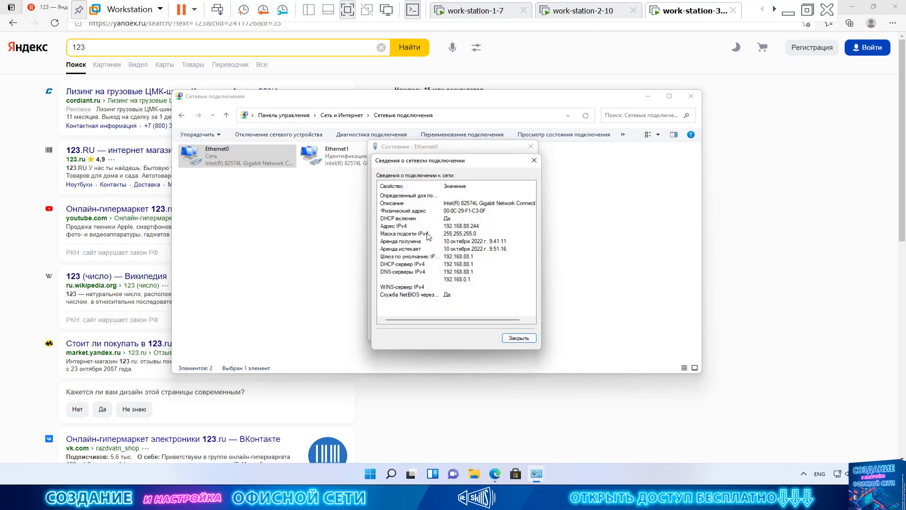
click(485, 225)
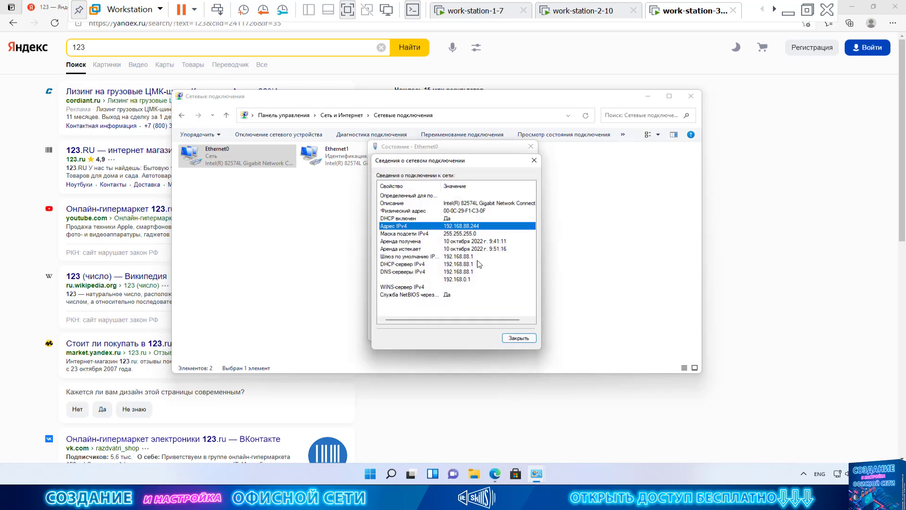
click(477, 258)
click(474, 265)
click(471, 275)
click(463, 257)
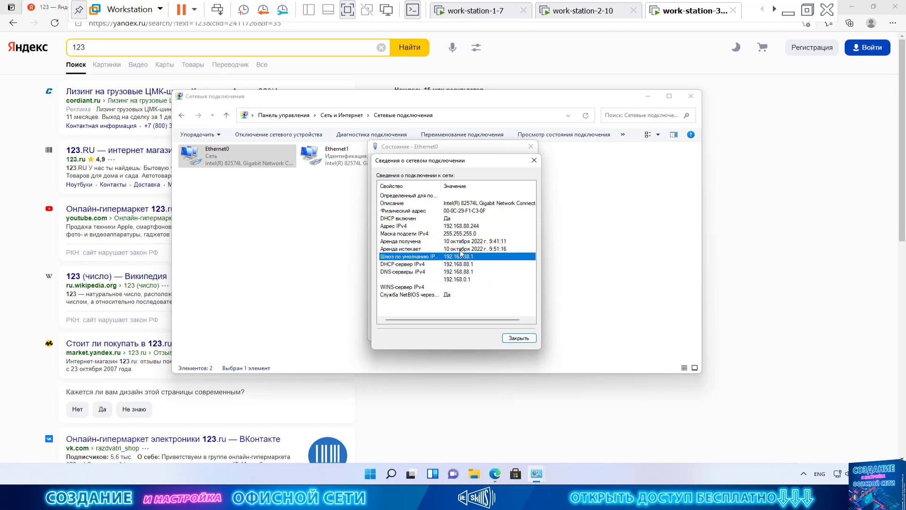
click(466, 226)
click(518, 337)
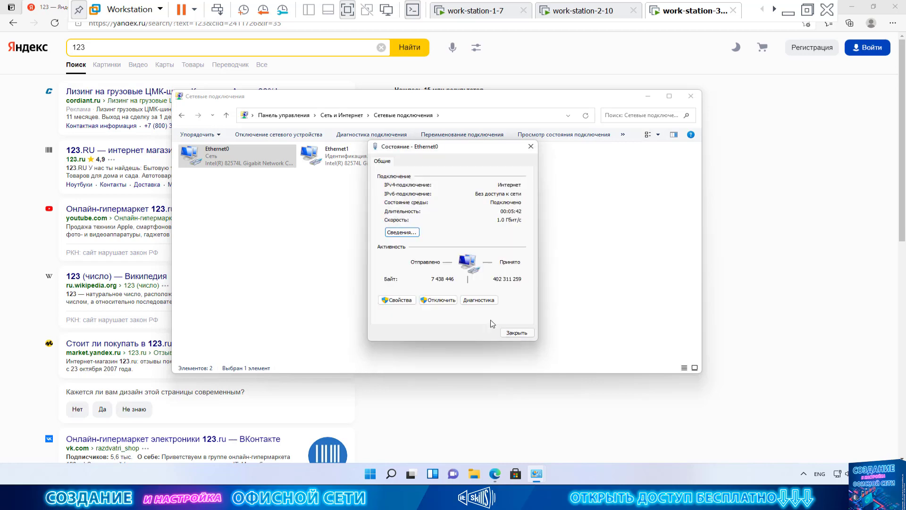
Rename the Ethernet0 connection to 'Интернет'.
click(517, 333)
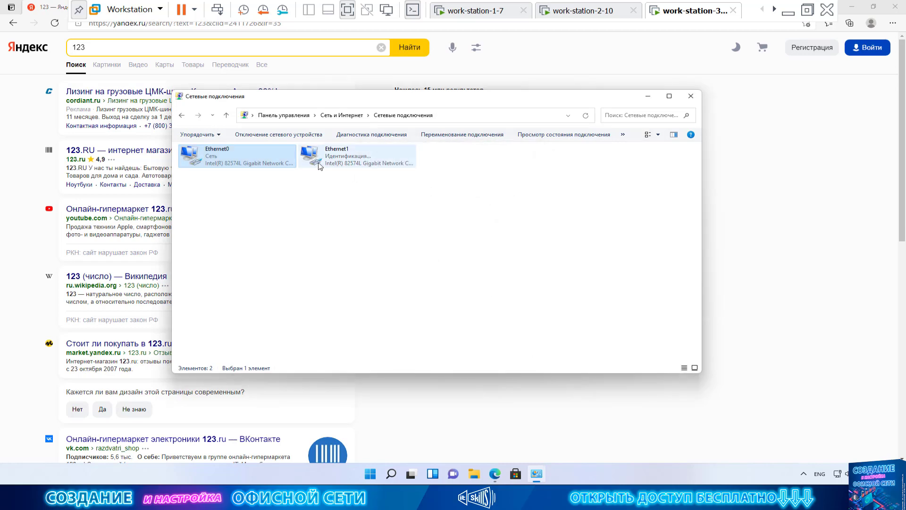
right_click(237, 152)
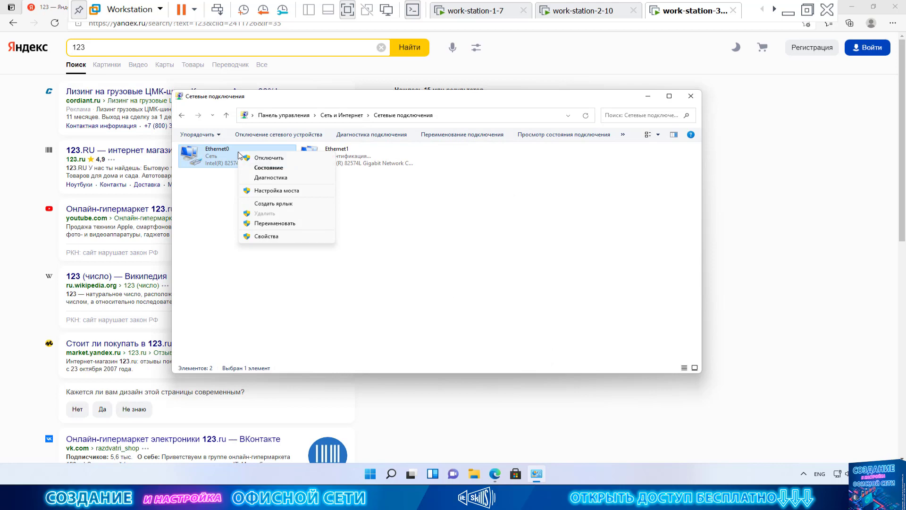
click(327, 223)
key(BackSpace)
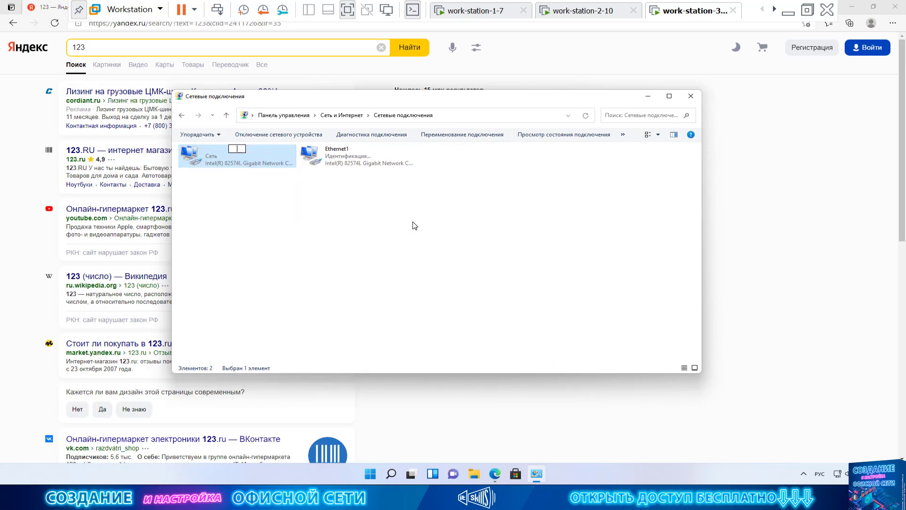
text(Интернет)
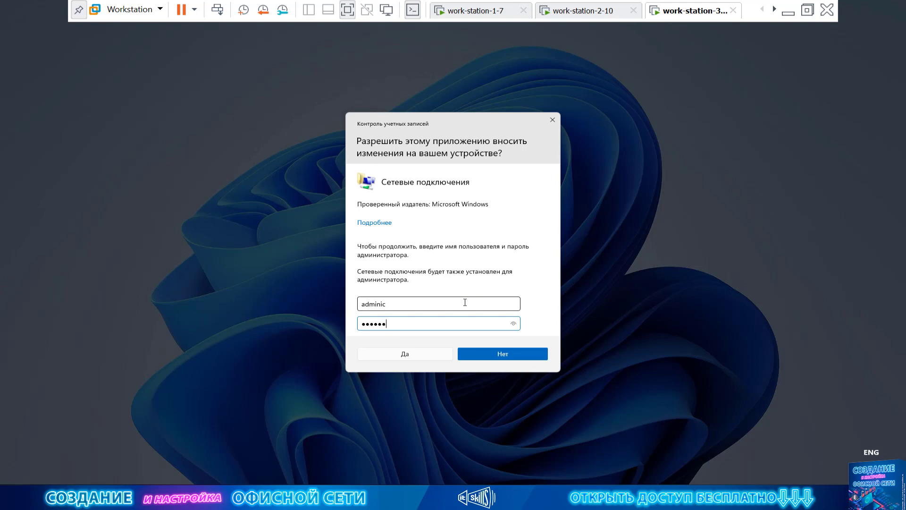
key(Return)
Rename Ethernet1 to 'Локалка', approving with administrator username and password.
click(334, 164)
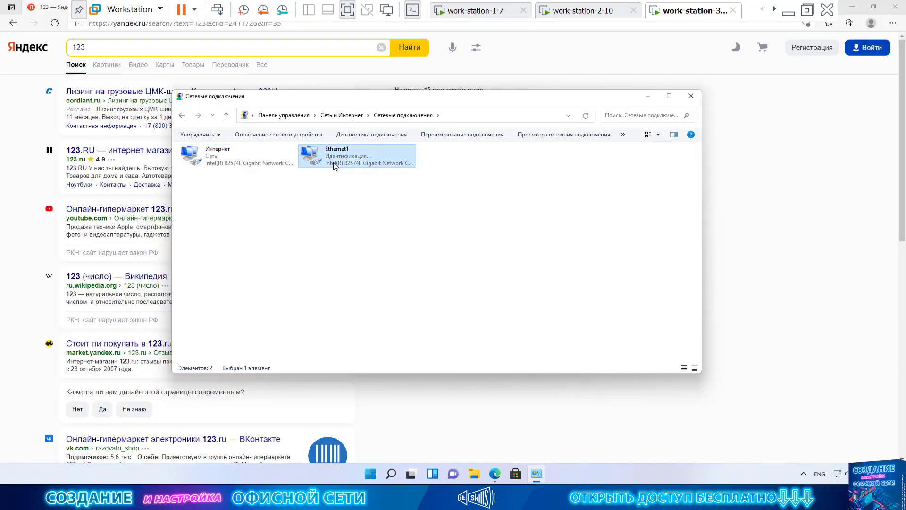
right_click(334, 165)
click(399, 234)
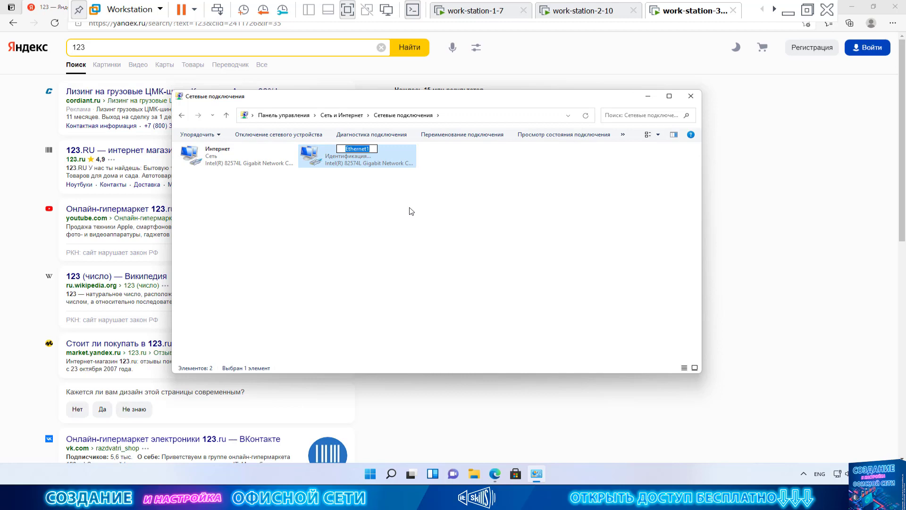
text(Kj)
key(BackSpace)
key(alt+shift)
text(Локалка)
key(Return)
text(adminic)
key(Tab)
text(123456)
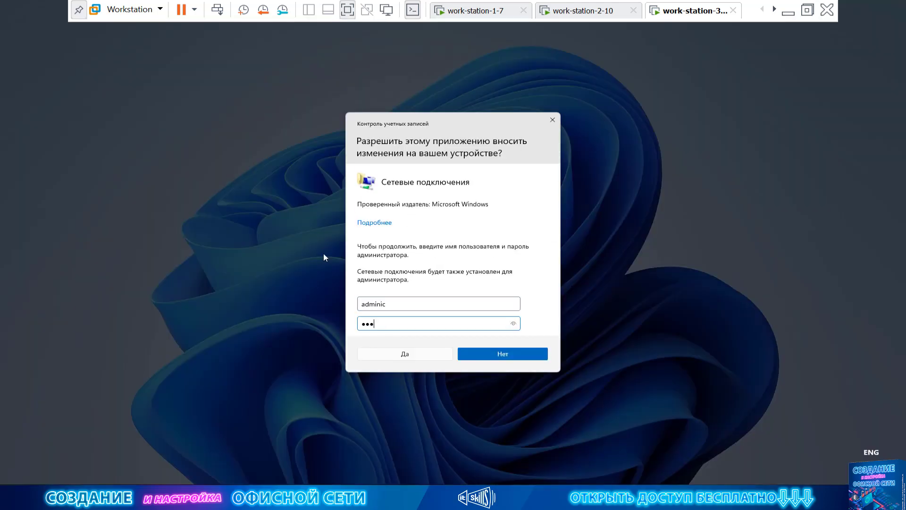
key(Return)
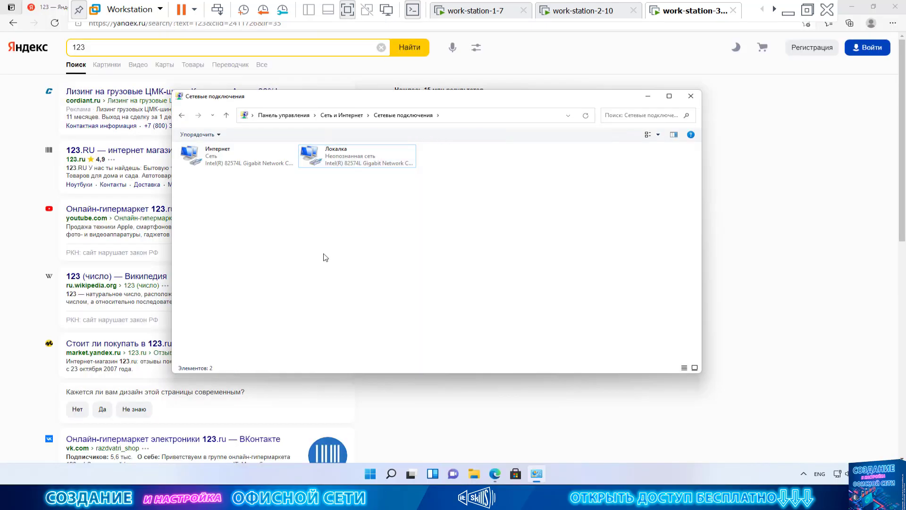
click(342, 115)
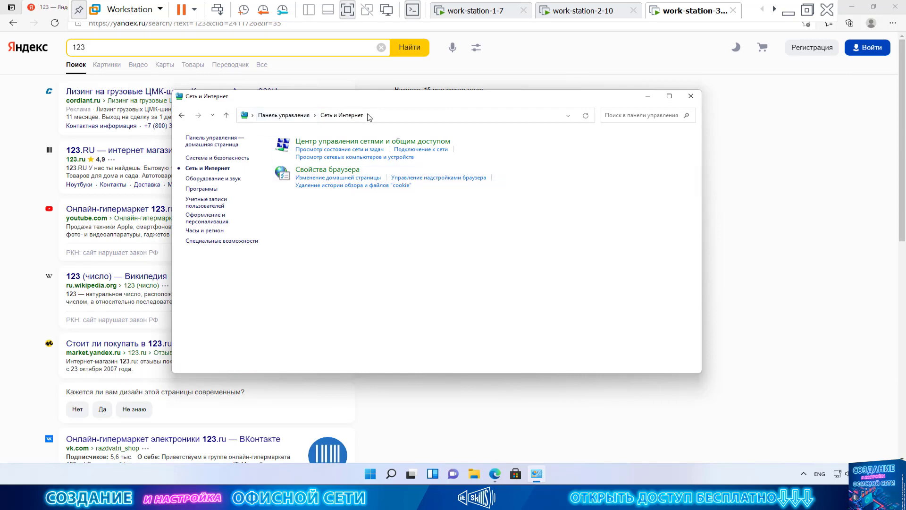
Close Control Panel and the Microsoft Store, and minimise Edge to clear the desktop.
click(691, 97)
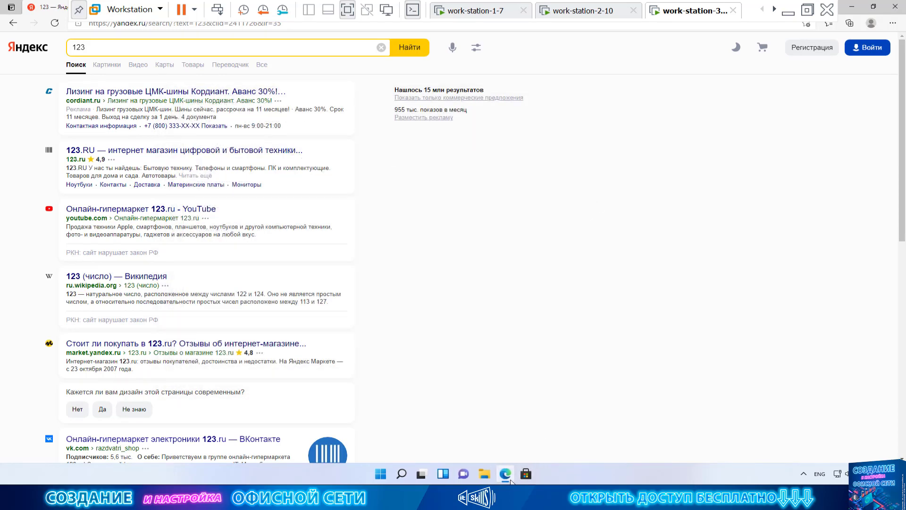
click(526, 474)
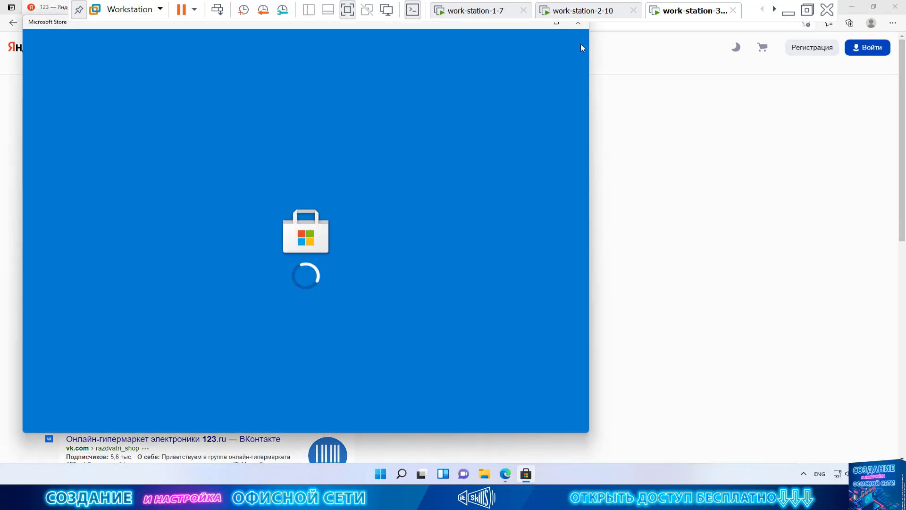
click(577, 23)
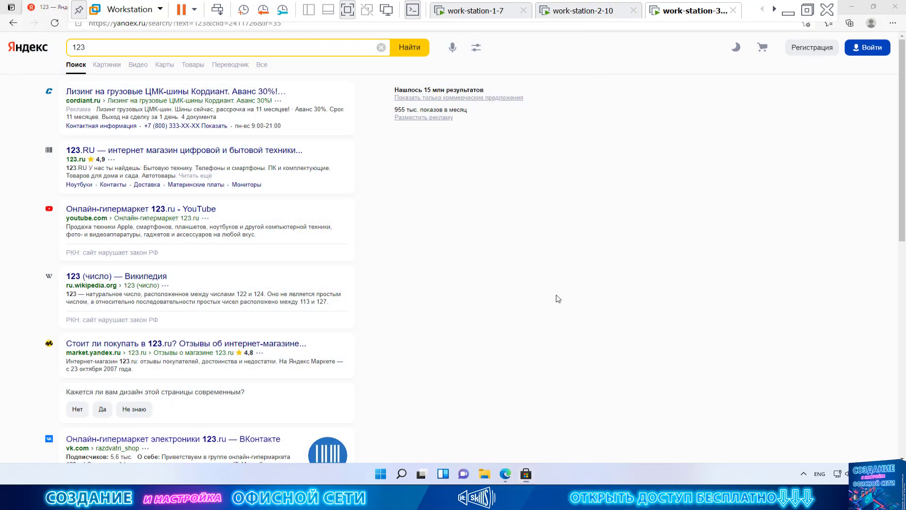
click(506, 474)
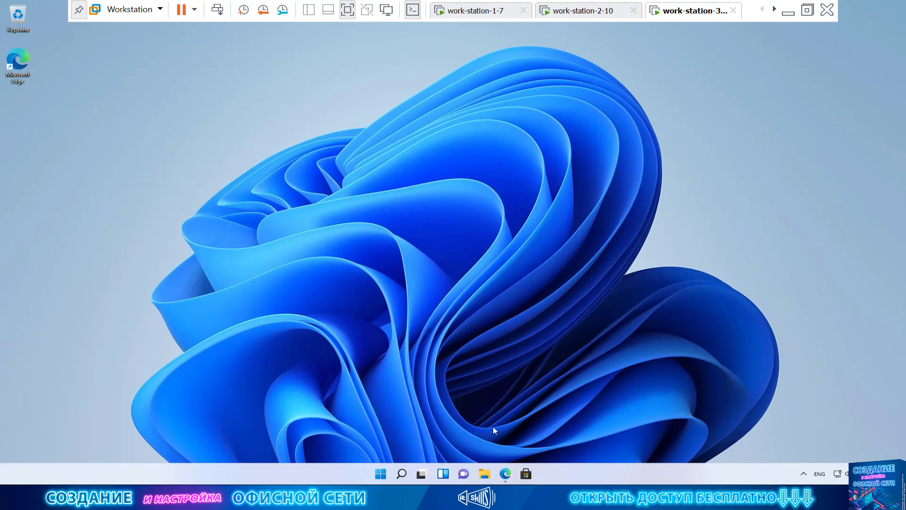
Open Network and Sharing Center via File Explorer's Control Panel in small-icons view.
click(483, 474)
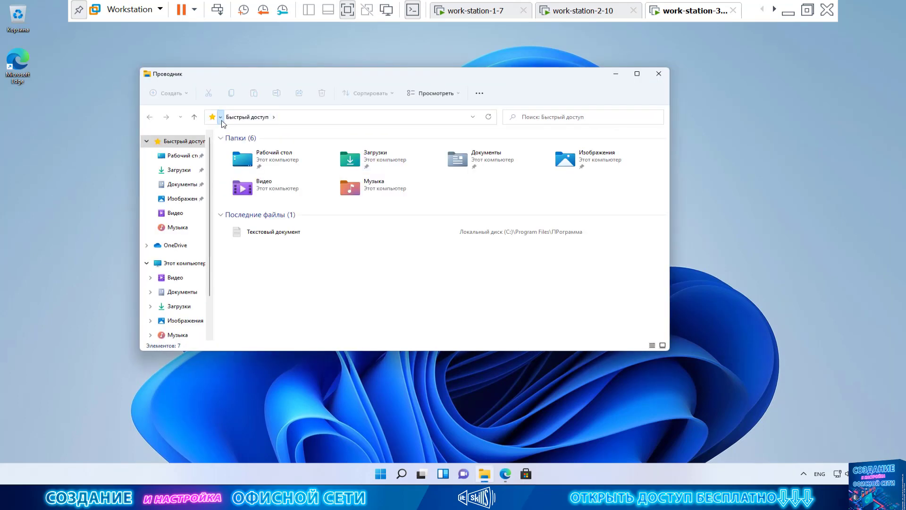
click(220, 117)
click(236, 202)
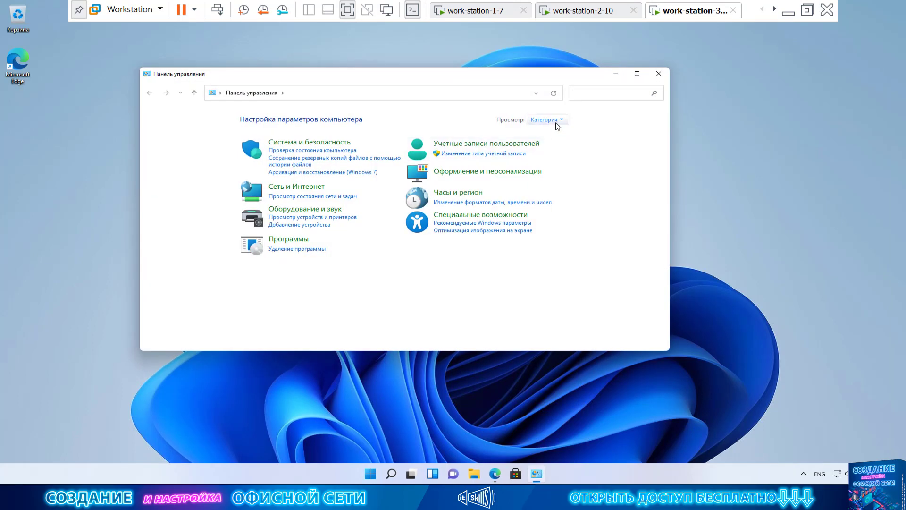
click(557, 121)
click(557, 159)
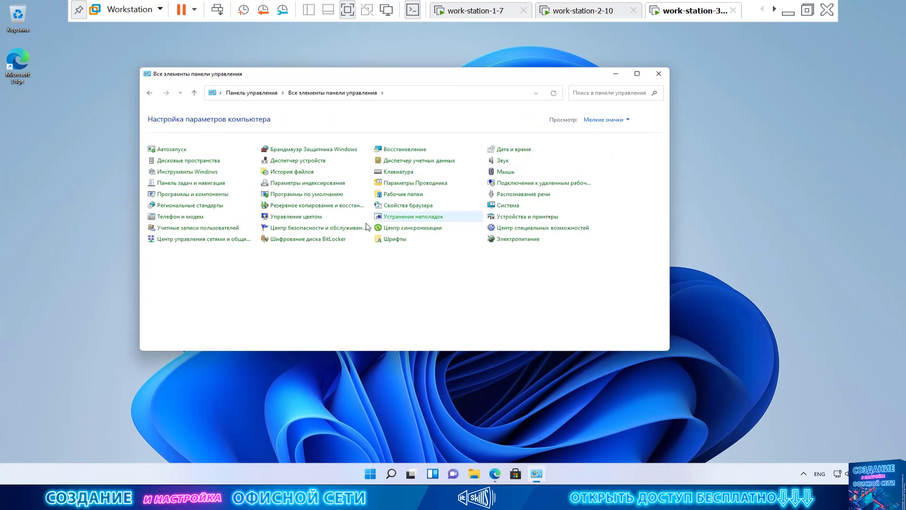
click(225, 239)
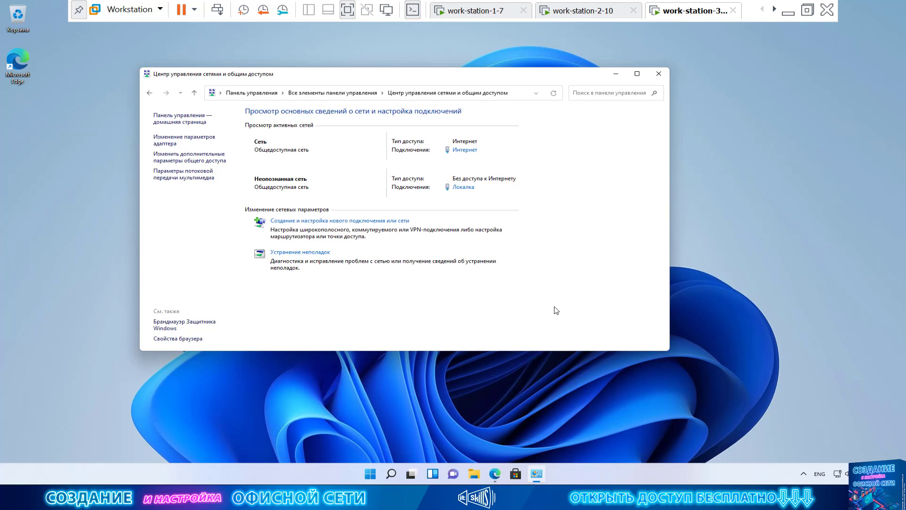
Open the Интернет connection's properties, signing in with administrator credentials.
click(468, 151)
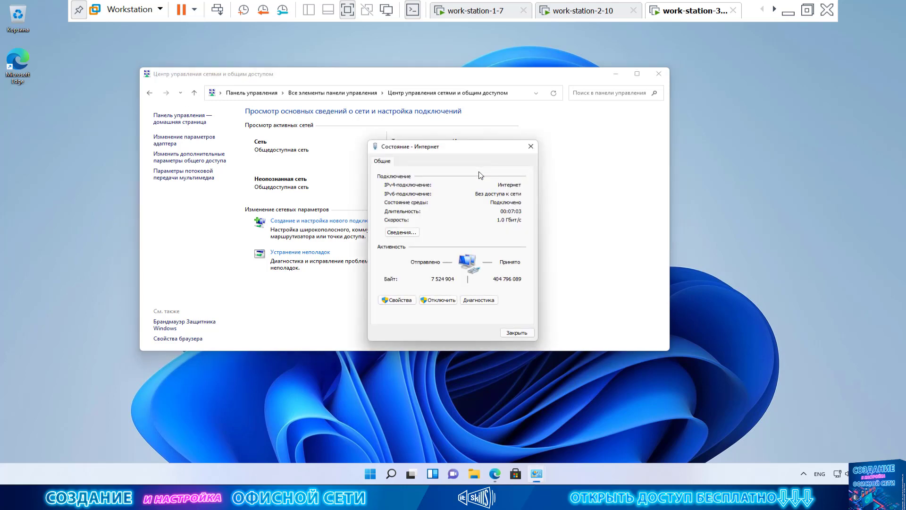
click(396, 299)
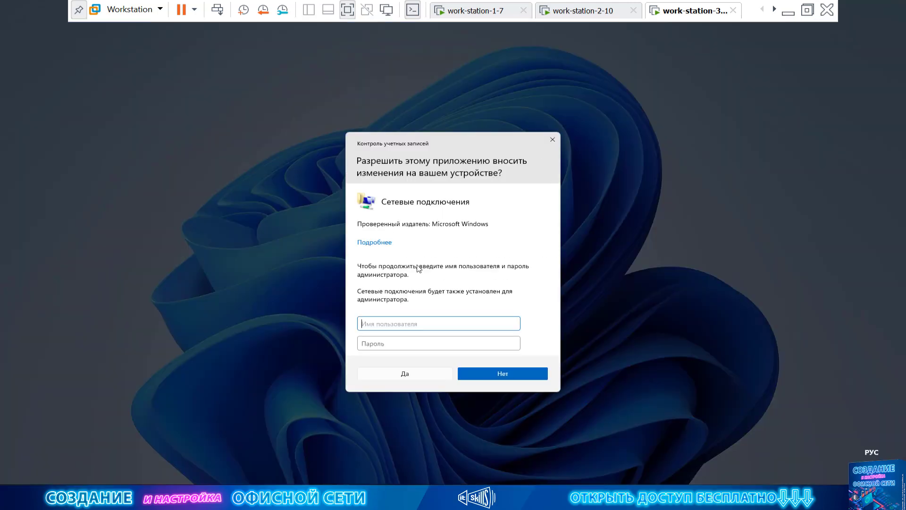
text(фвьштш)
key(BackSpace)
key(BackSpace)
key(BackSpace)
key(BackSpace)
key(BackSpace)
key(BackSpace)
key(alt+shift)
text(adminic)
key(Tab)
text(****)
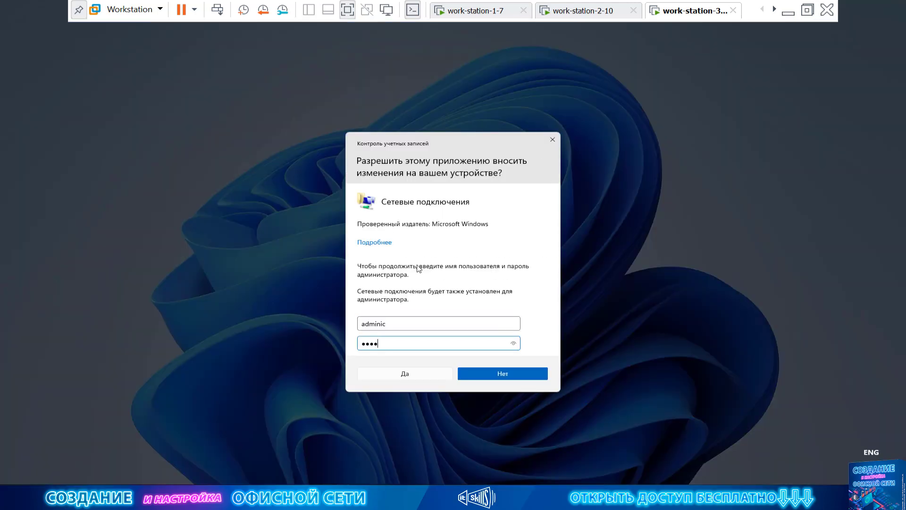
key(Return)
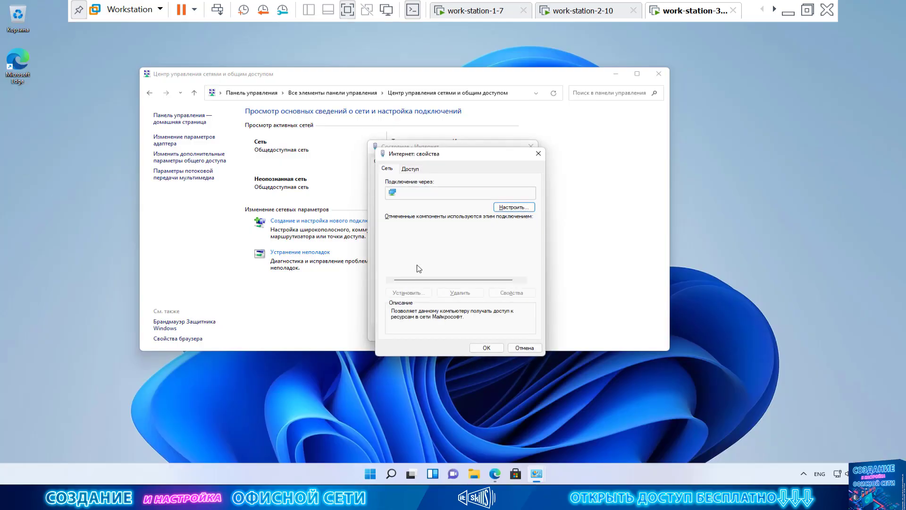
On the Доступ tab, let other network users share the Интернет connection, then close its status.
drag(463, 161, 432, 164)
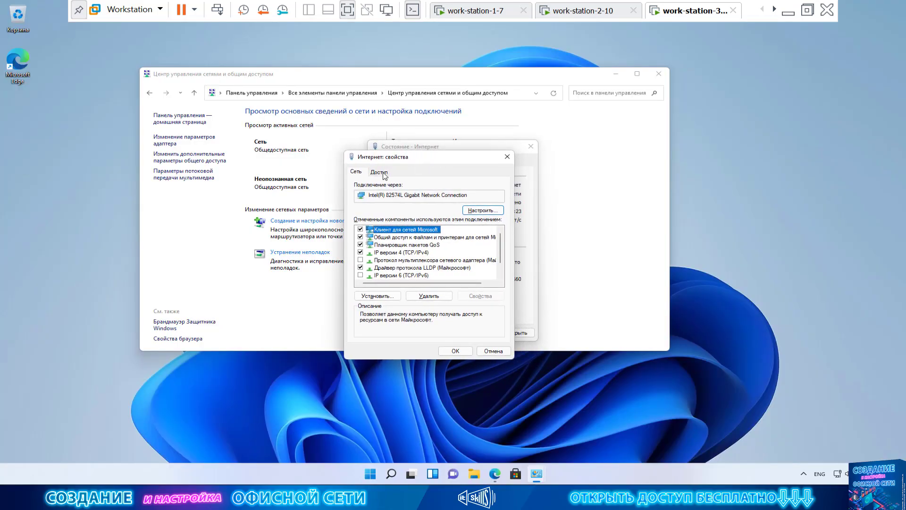
click(379, 172)
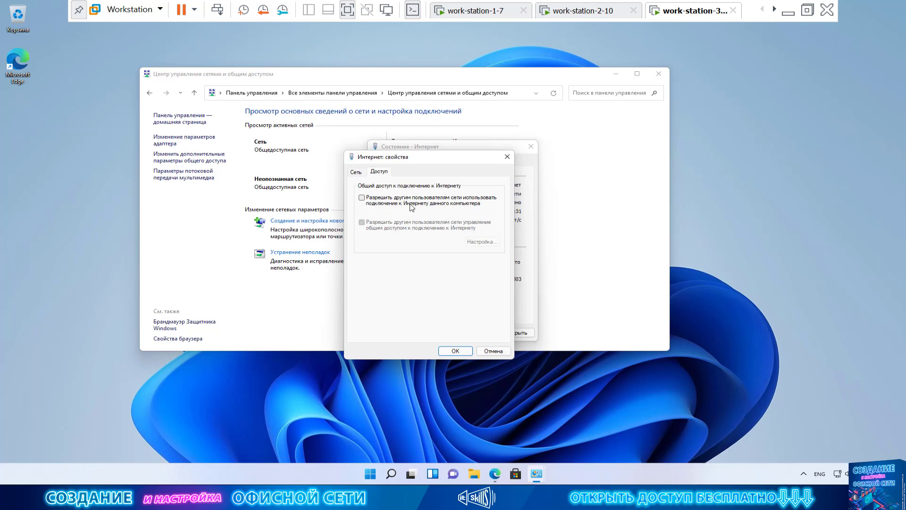
click(412, 206)
click(456, 351)
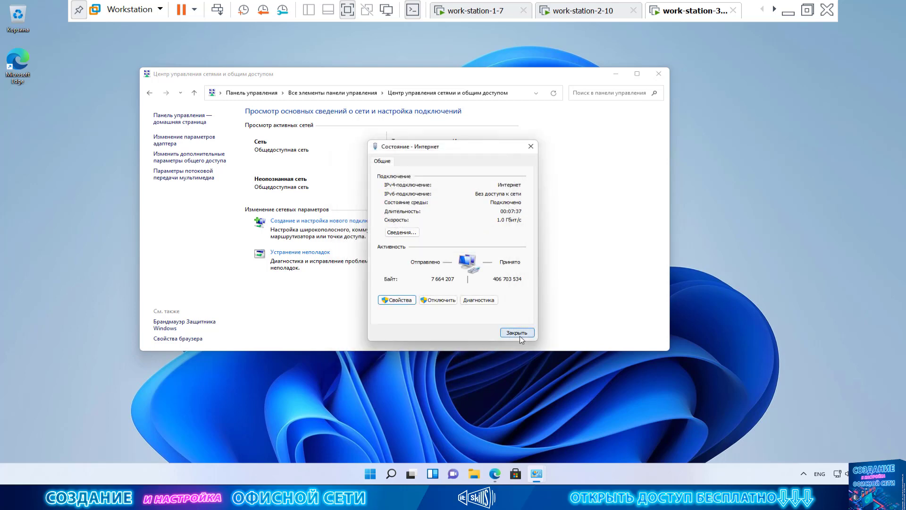
click(517, 333)
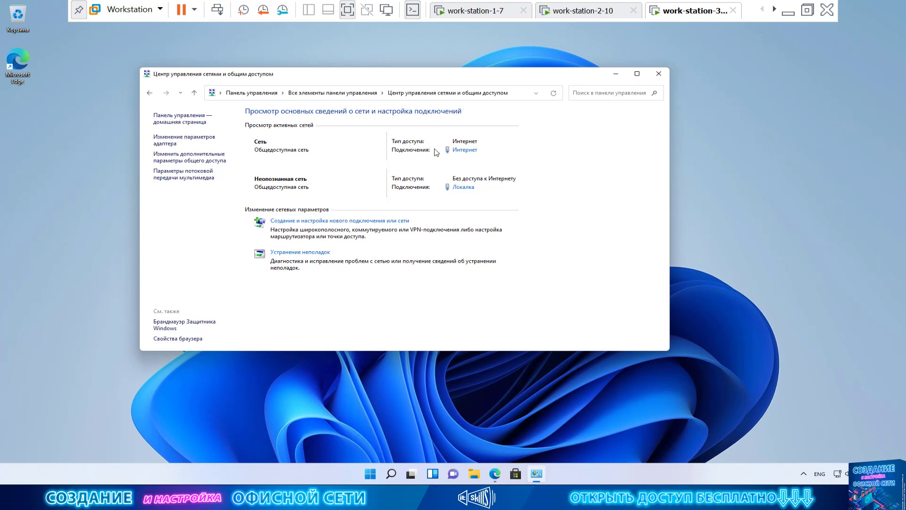
Confirm Локалка's details show IPv4 192.168.137.1 with mask 255.255.255.0, then request its properties.
click(466, 190)
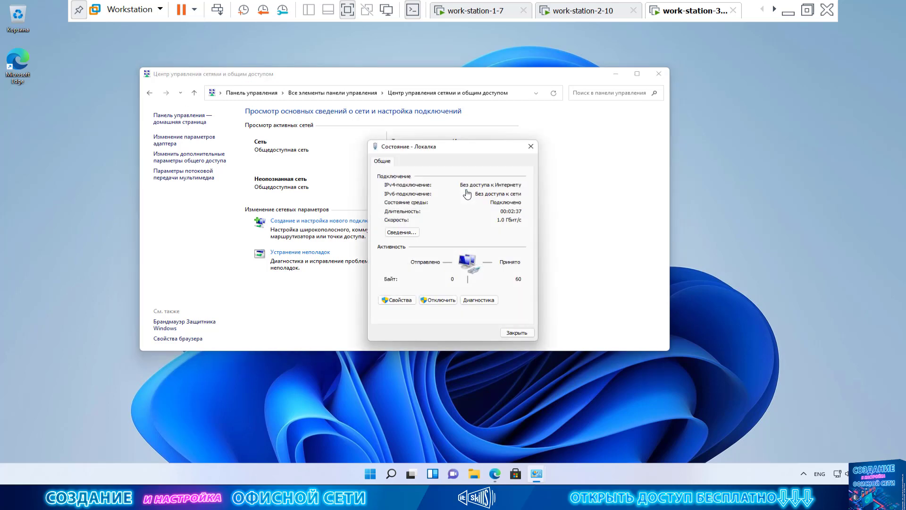
click(411, 232)
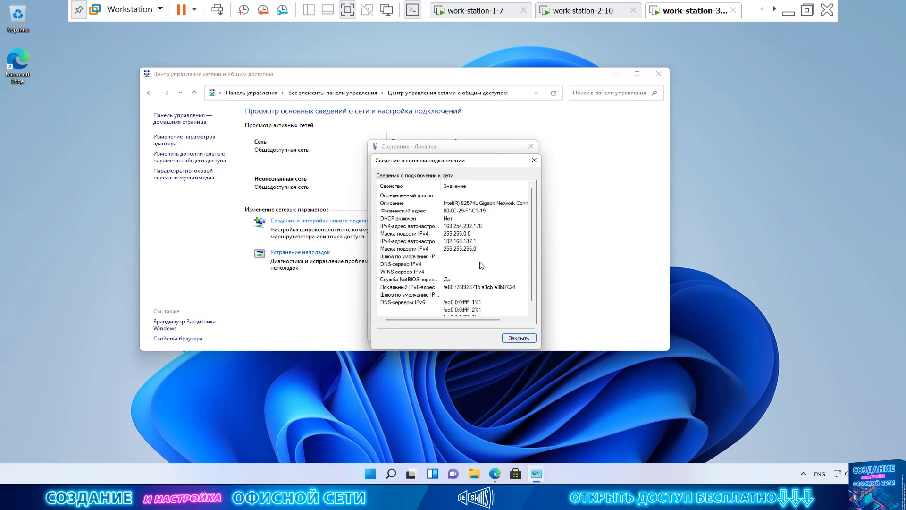
click(467, 243)
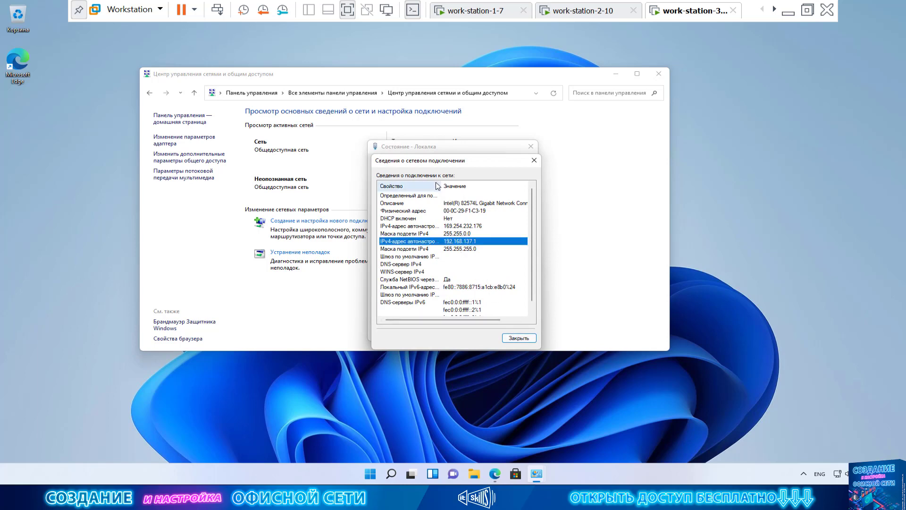
drag(432, 166, 478, 128)
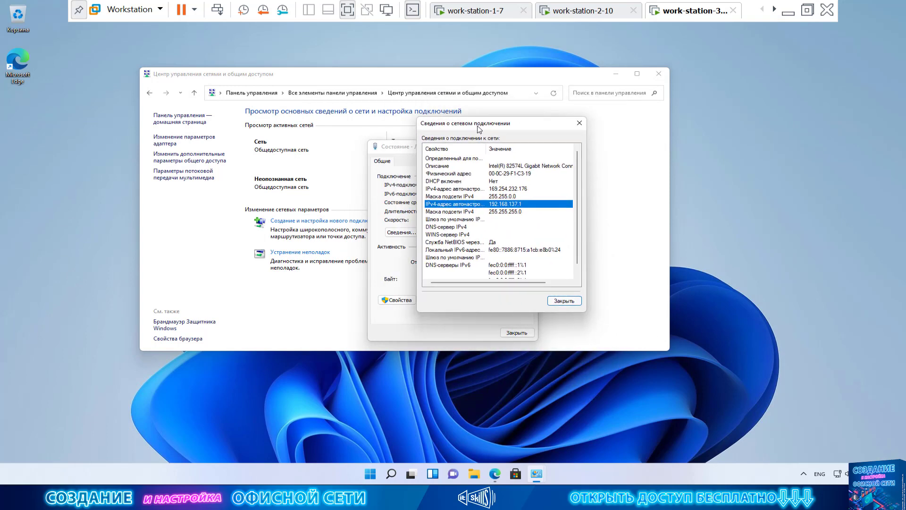
click(479, 211)
click(481, 204)
click(564, 301)
click(399, 300)
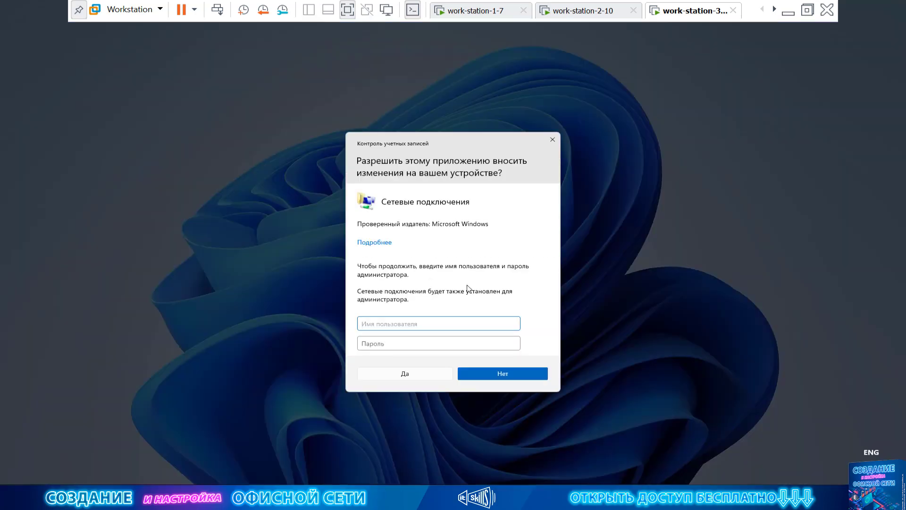
Approve the administrator prompt and open the Локалка adapter's IPv4 (TCP/IPv4) settings.
text(adminic)
key(Tab)
text(123)
key(Return)
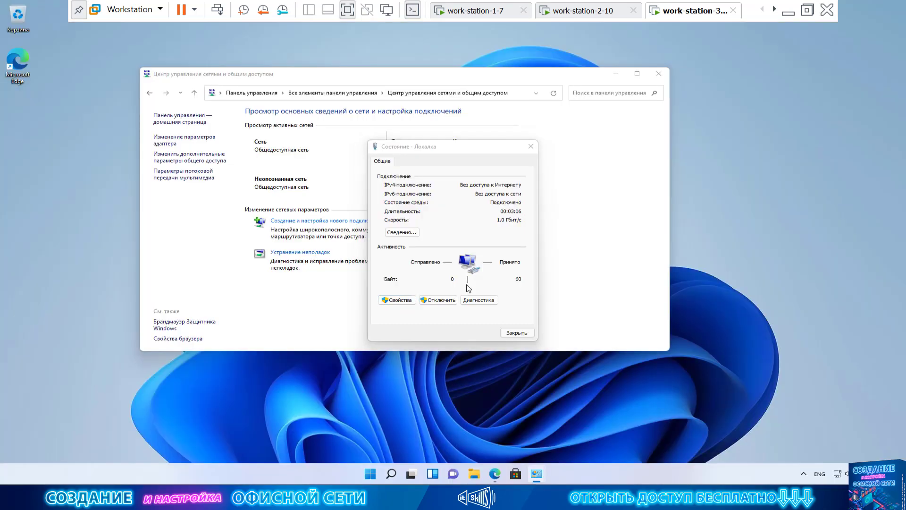
click(443, 249)
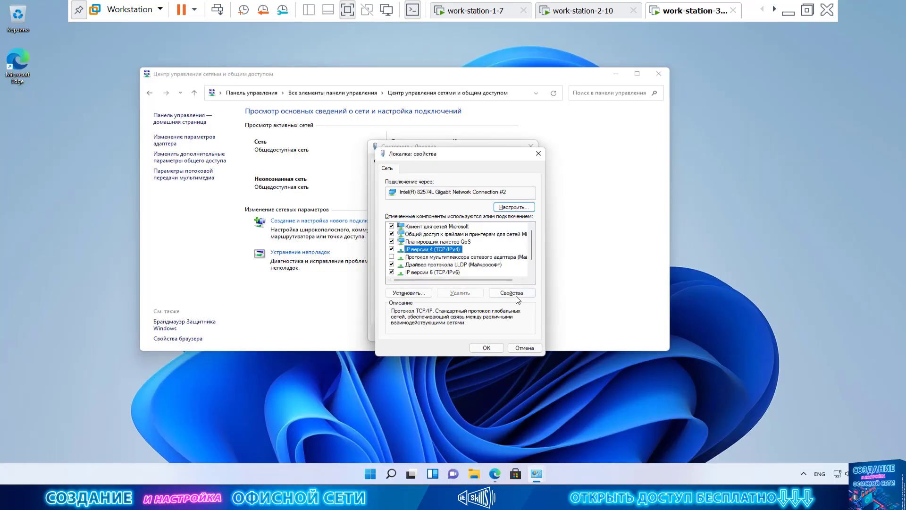
click(512, 293)
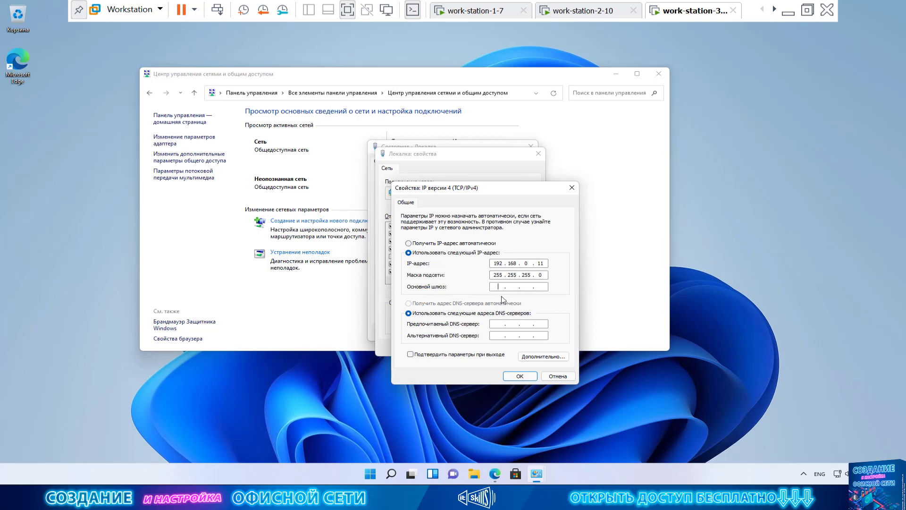
Set static IPv4 192.168.0.11 with mask 255.255.255.0, verify it in Сведения, and close the dialogs.
click(501, 278)
click(531, 275)
click(520, 376)
click(488, 350)
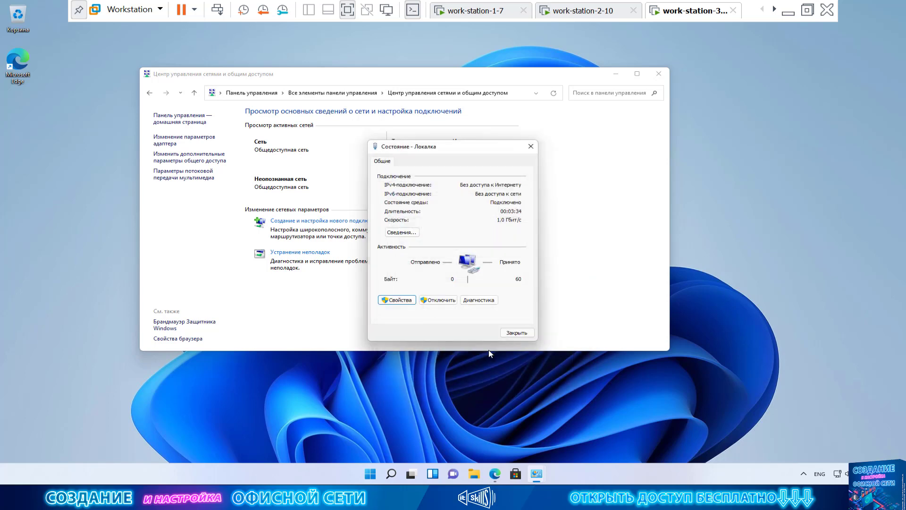
click(402, 232)
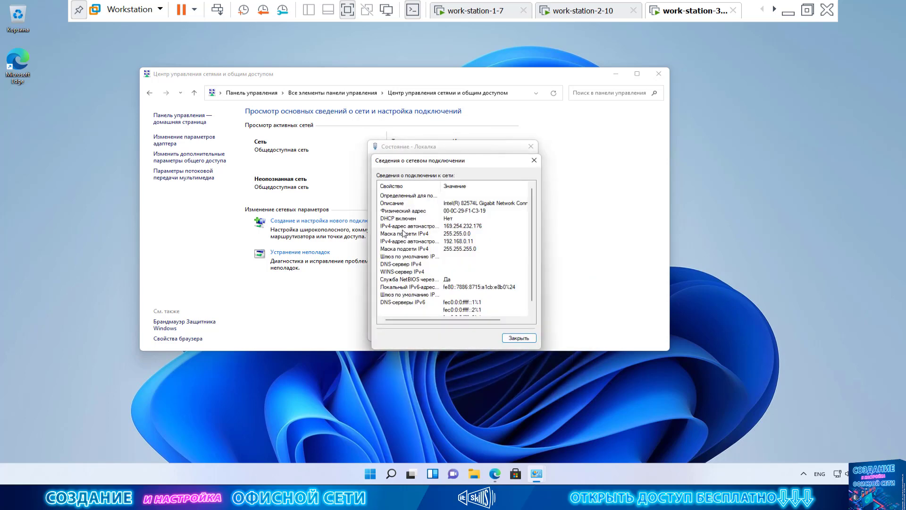
click(519, 338)
click(519, 333)
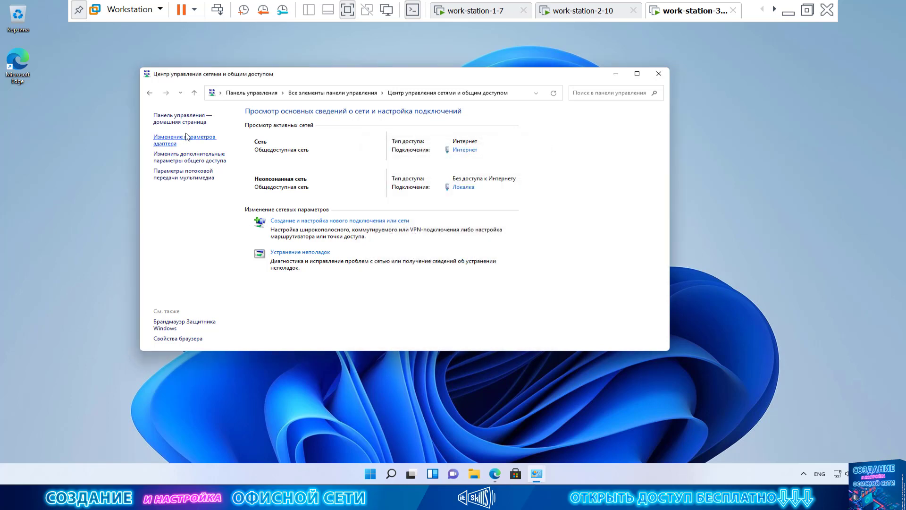
In the network adapters list, disable Локалка, approving with administrator credentials.
click(173, 144)
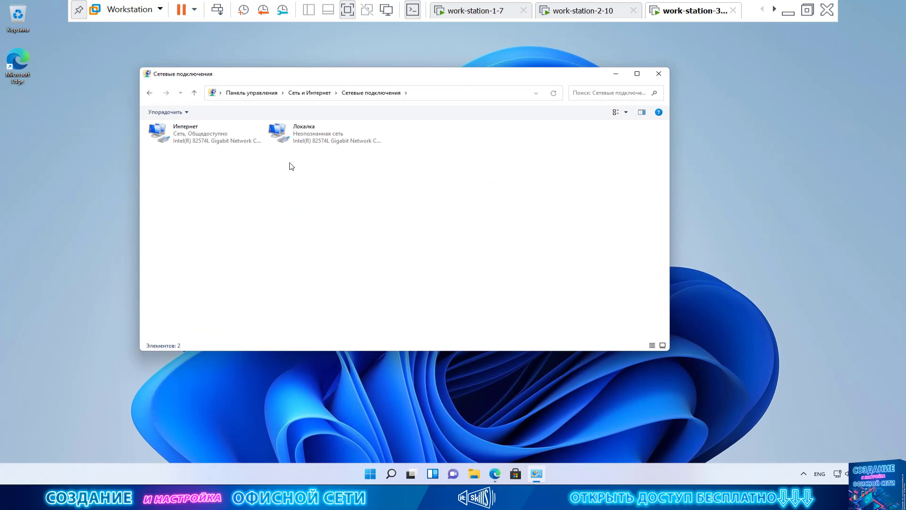
click(316, 141)
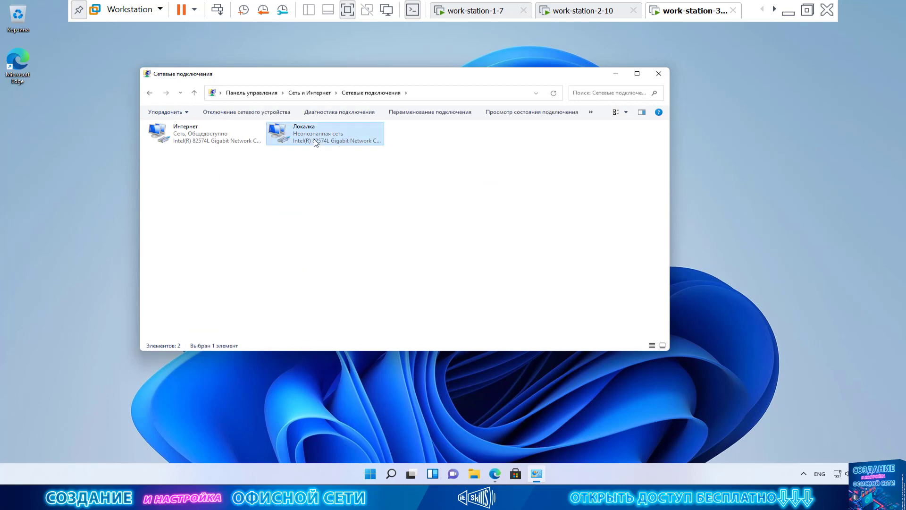
right_click(315, 142)
click(362, 147)
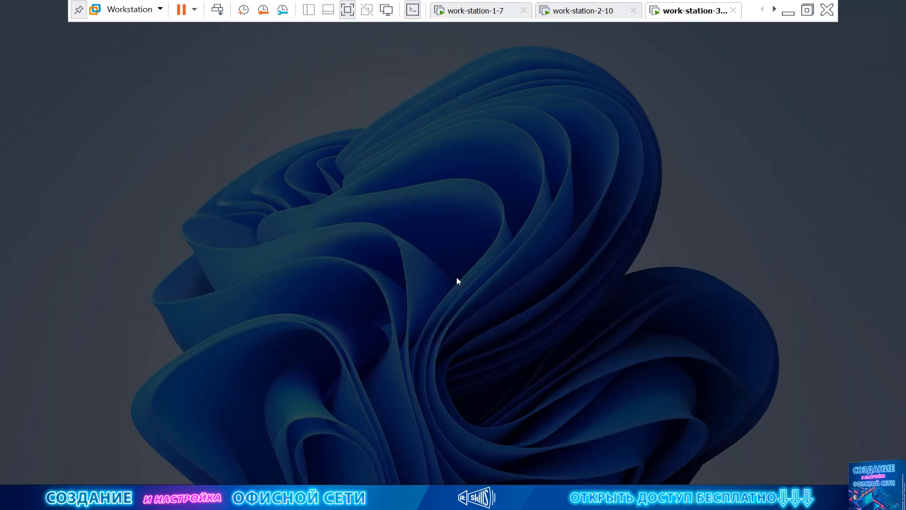
text(admin)
key(Tab)
text(123456)
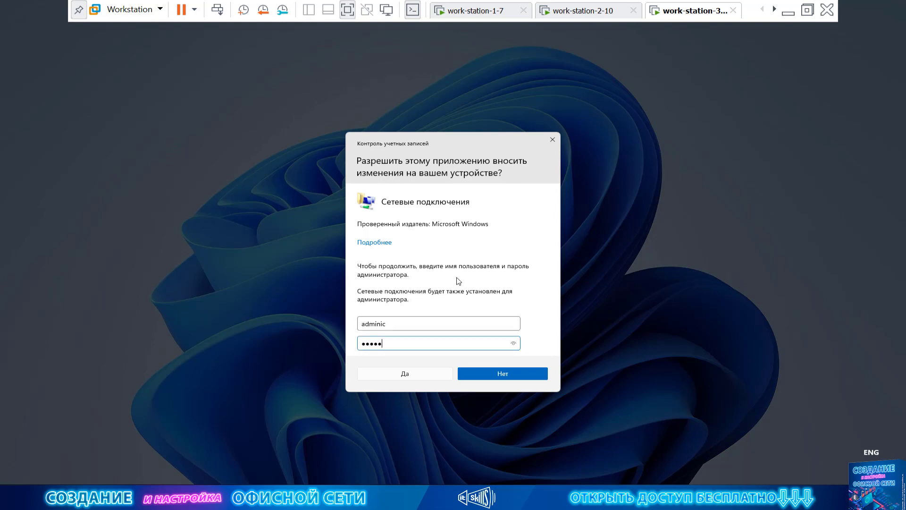
key(Return)
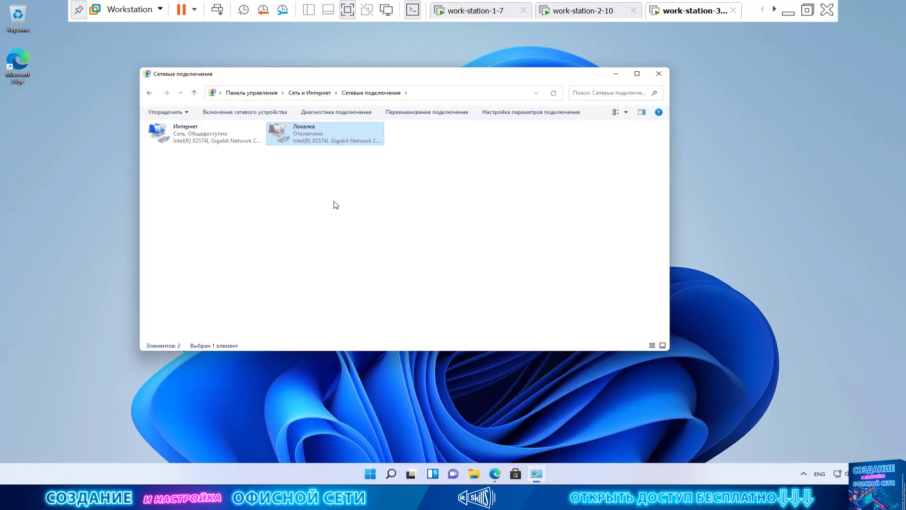
Re-enable the Локалка adapter, approving with administrator credentials.
right_click(309, 134)
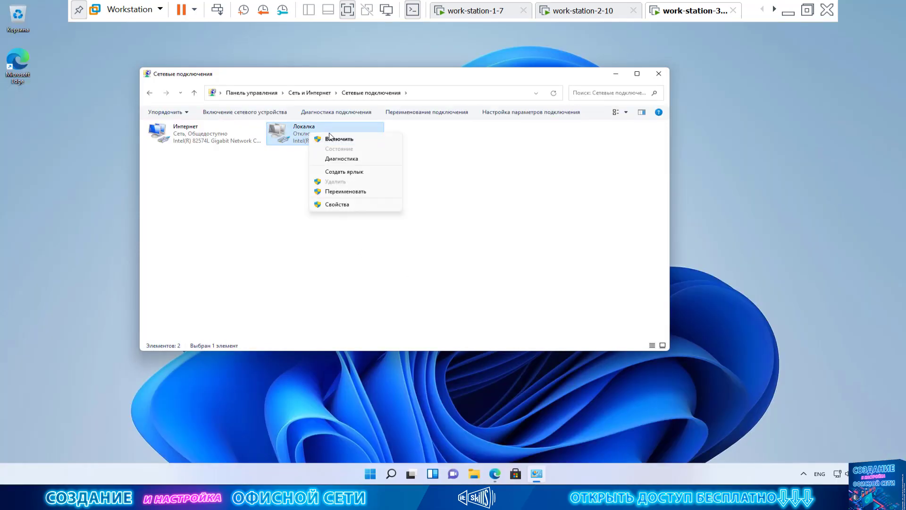
click(335, 140)
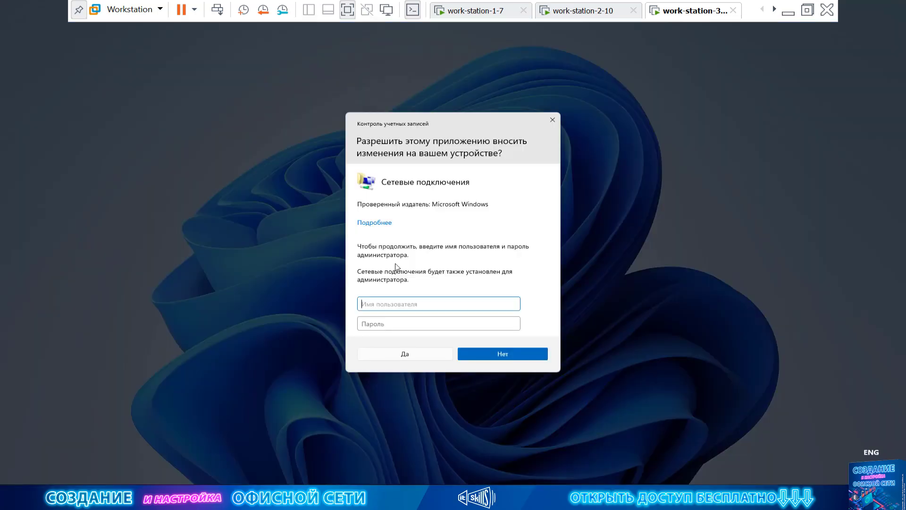
text(adminic)
key(Tab)
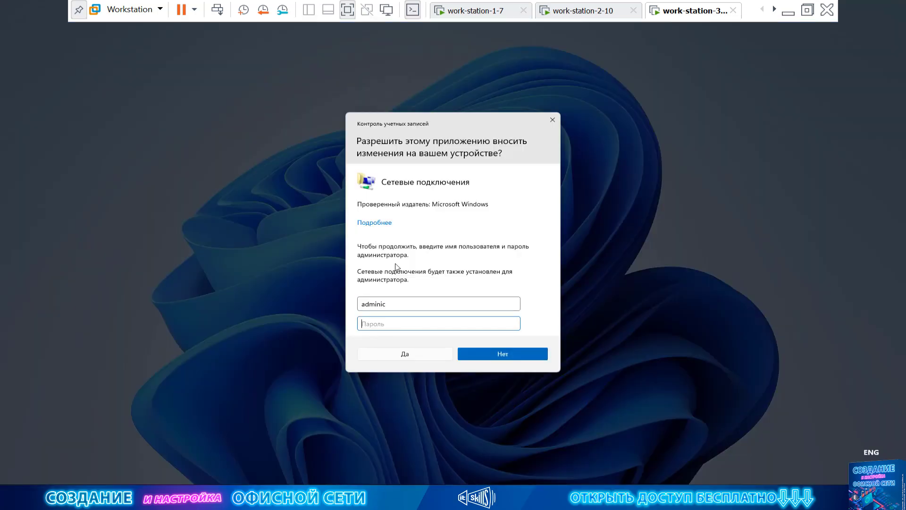
text(••)
click(408, 355)
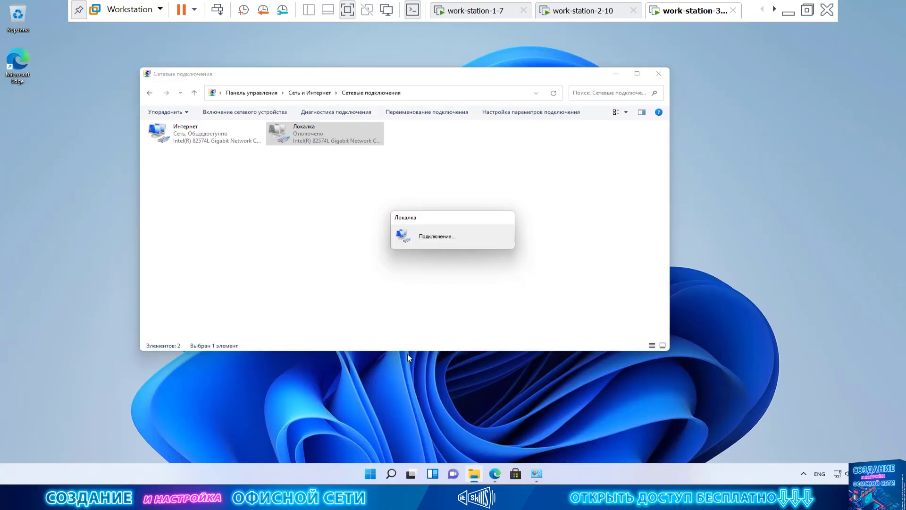
double_click(325, 132)
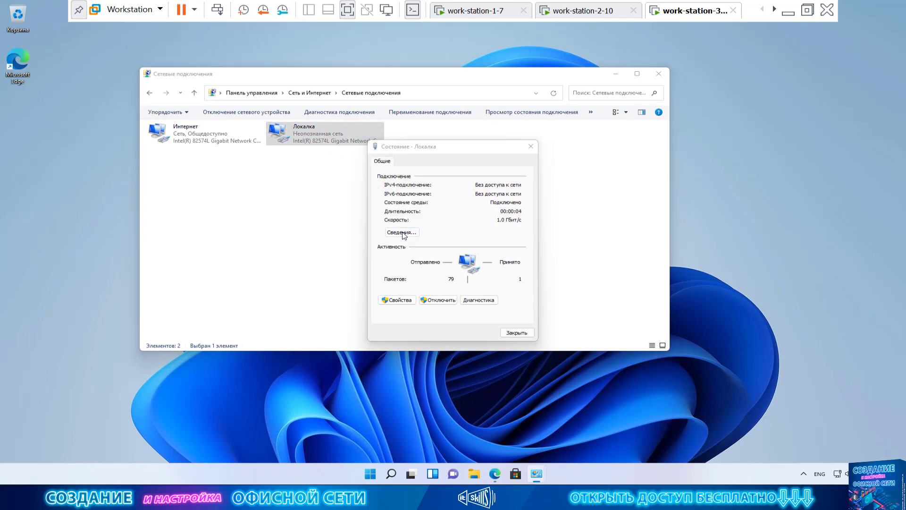
click(402, 233)
click(476, 227)
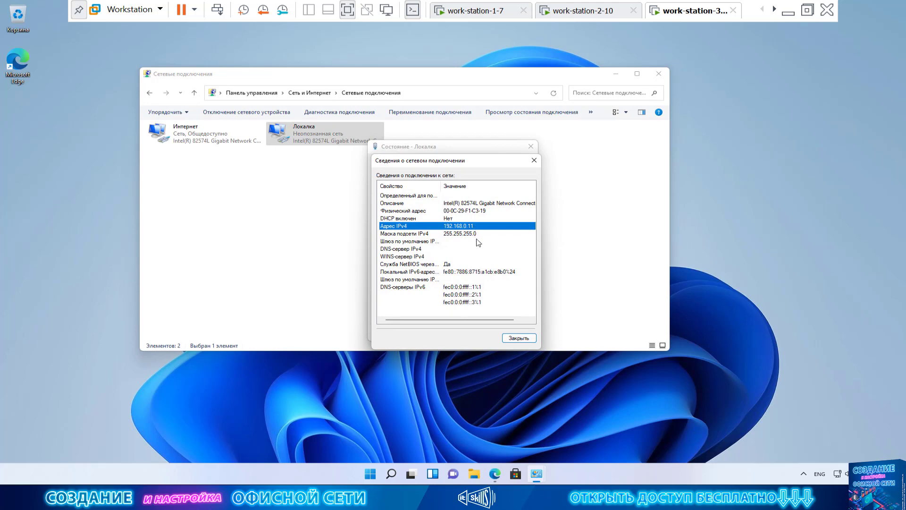
click(521, 337)
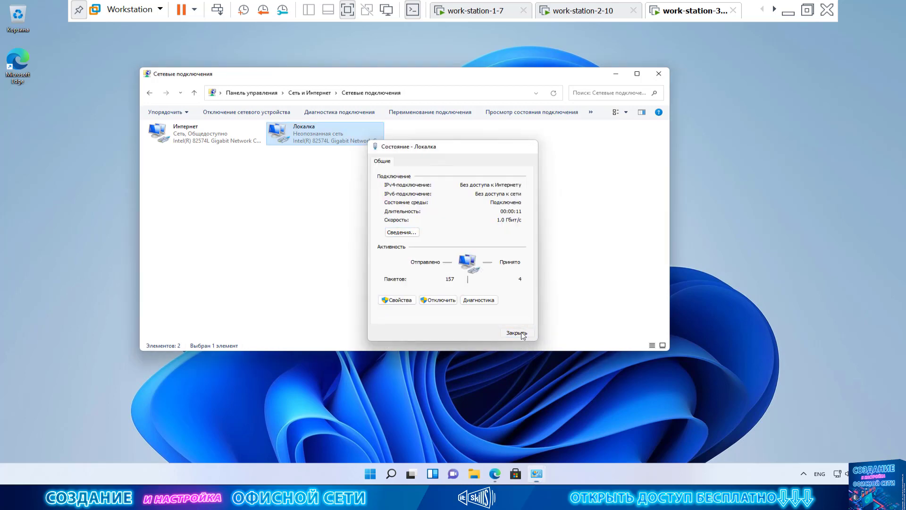
click(522, 333)
click(375, 187)
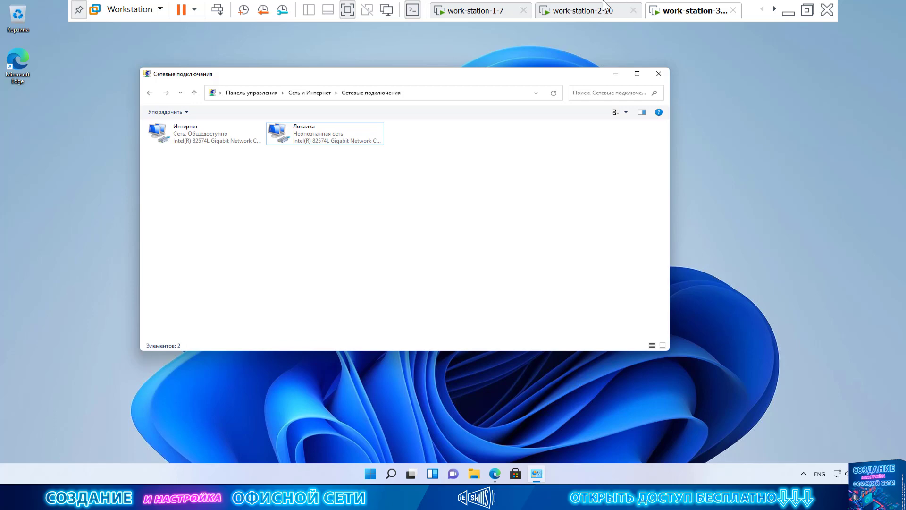
Switch to the work-station-2-10 VM and sign in with the user's name and password.
click(586, 13)
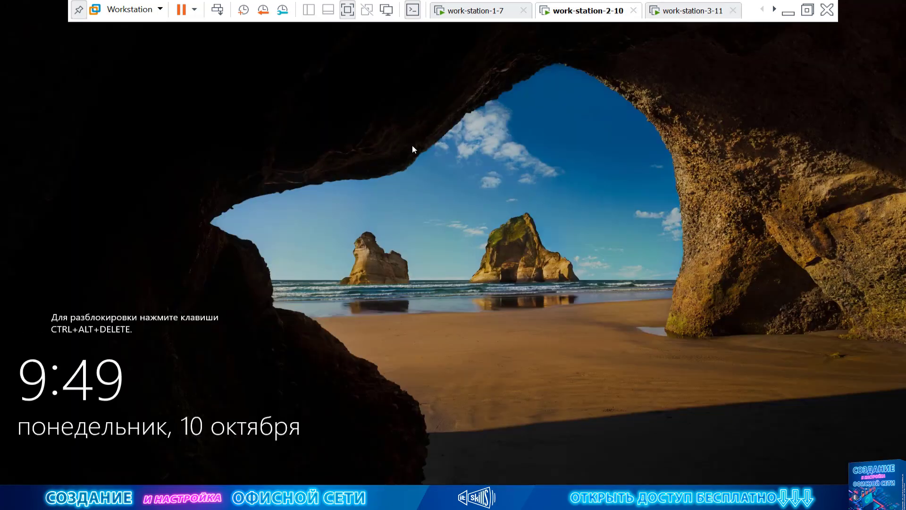
click(217, 10)
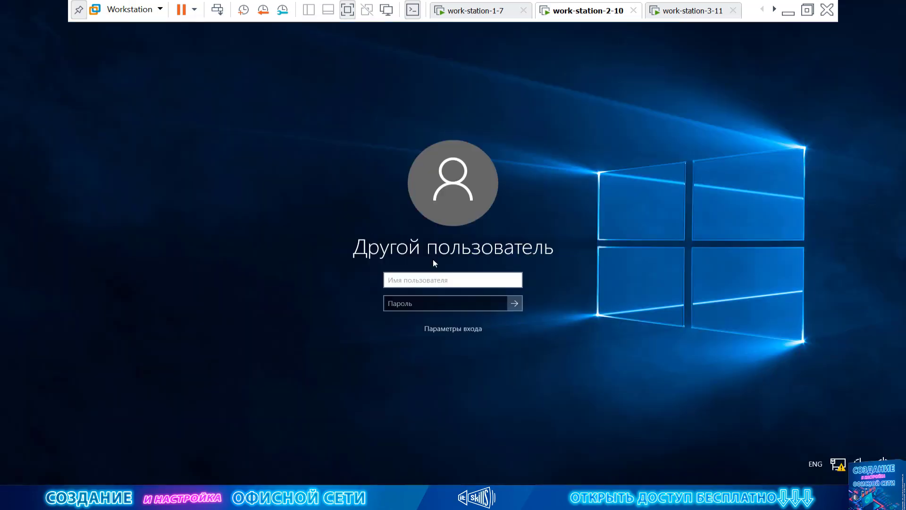
text(econ)
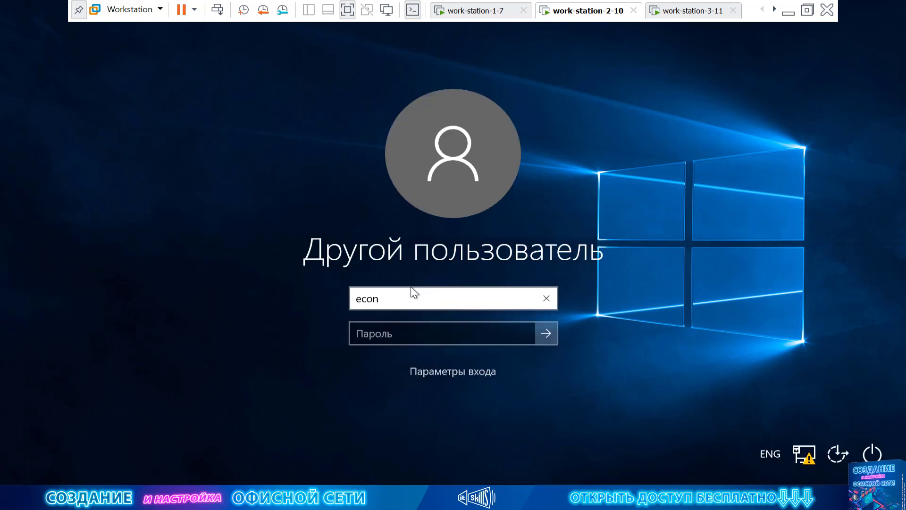
text(omist)
key(Tab)
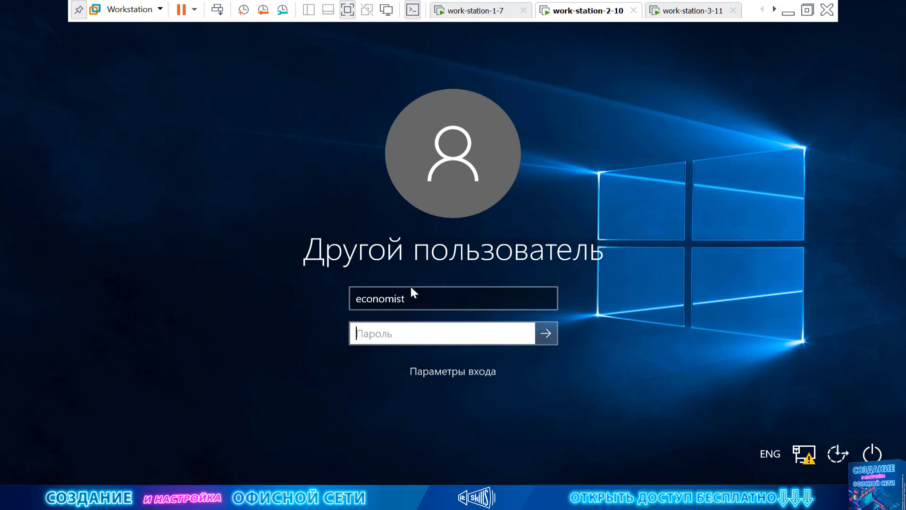
text(123456)
key(Return)
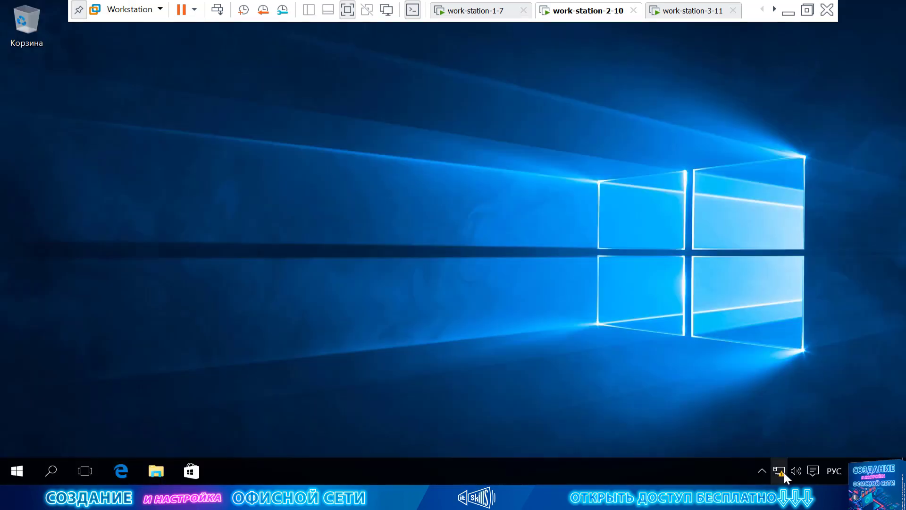
right_click(784, 472)
Open Ethernet0's properties from the Network and Sharing Center, approving the administrator prompt.
click(783, 468)
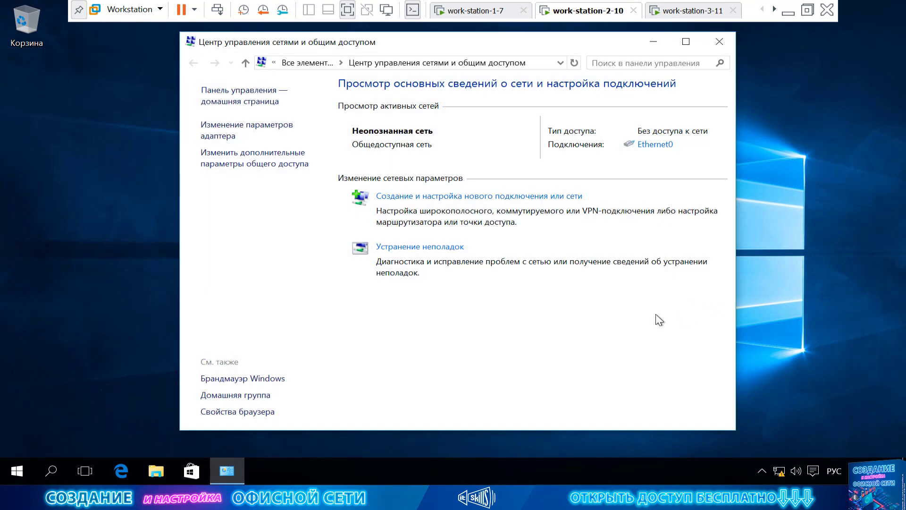
click(655, 144)
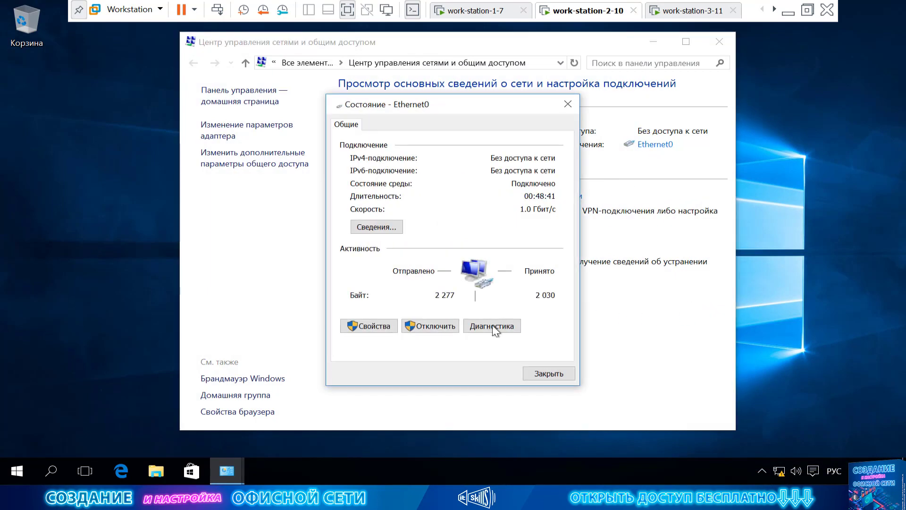
click(379, 327)
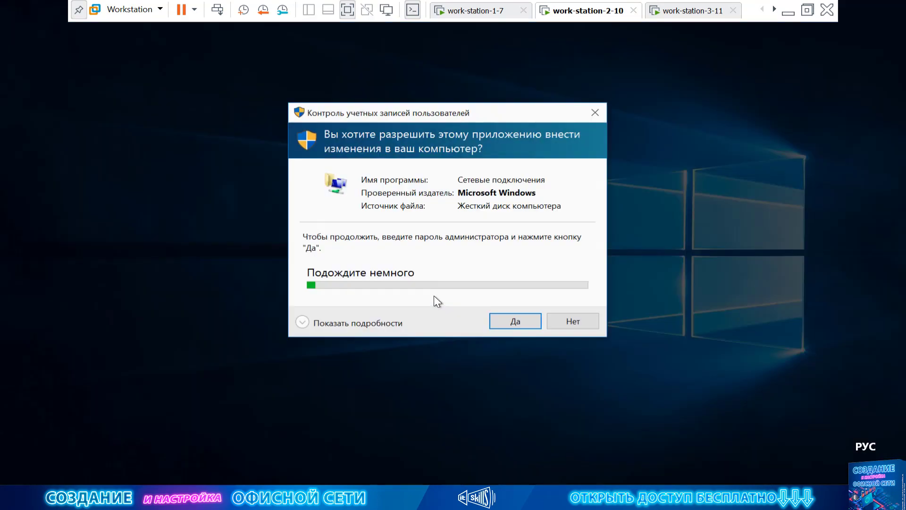
key(alt+shift)
text(1234)
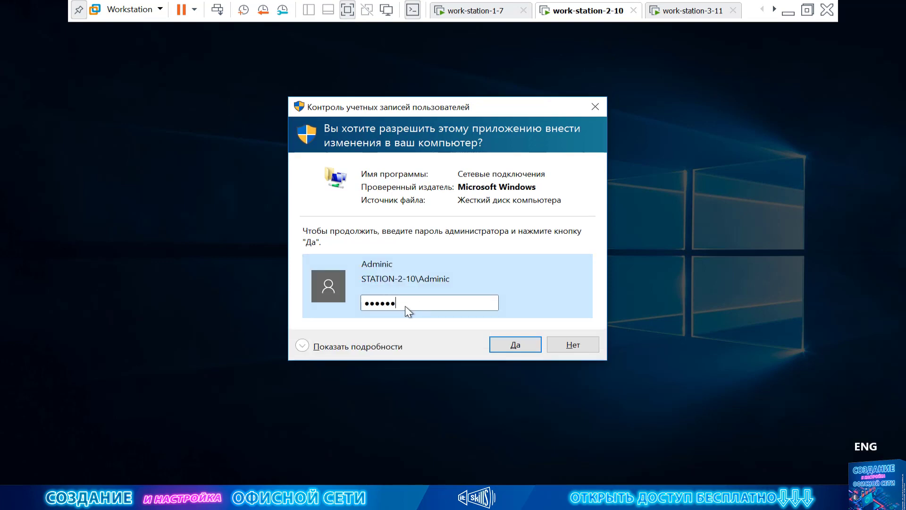
click(520, 344)
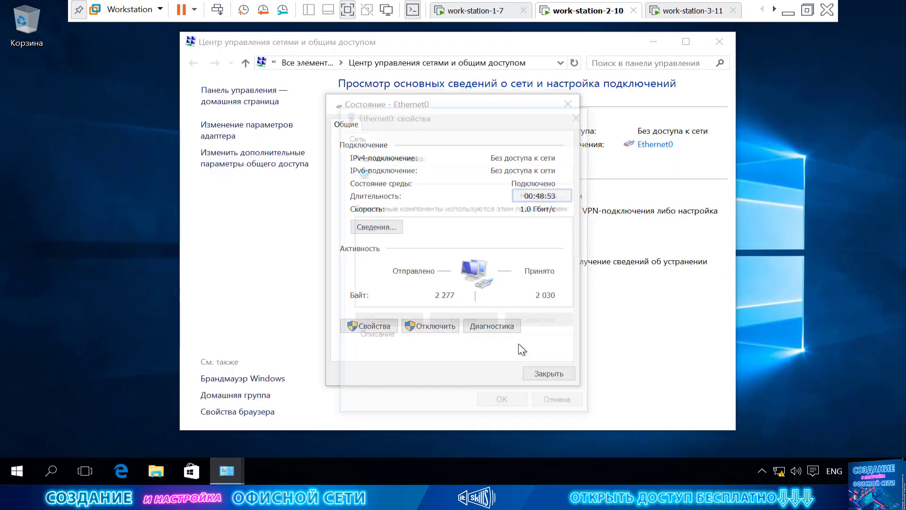
drag(430, 115, 407, 63)
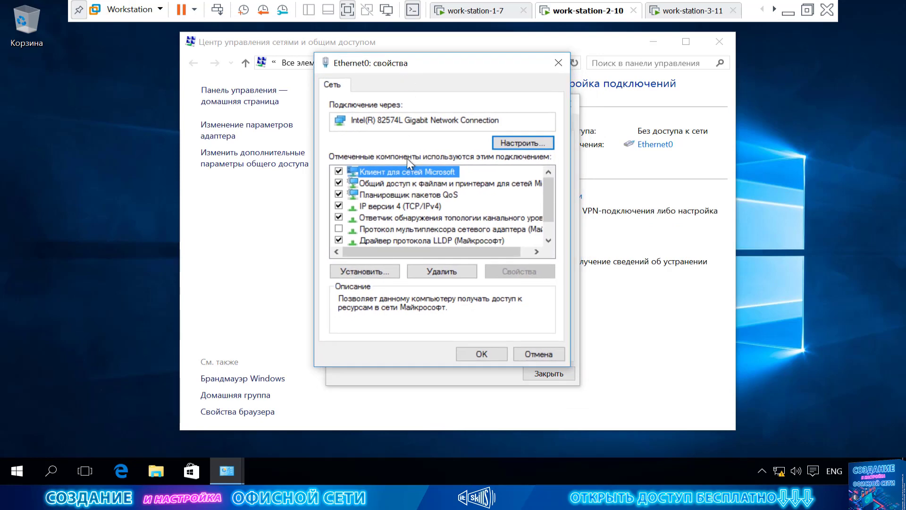
Set Ethernet0's IPv4 default gateway to 192.168.0.11 and preferred DNS to 77.88.8.8.
click(400, 206)
click(517, 272)
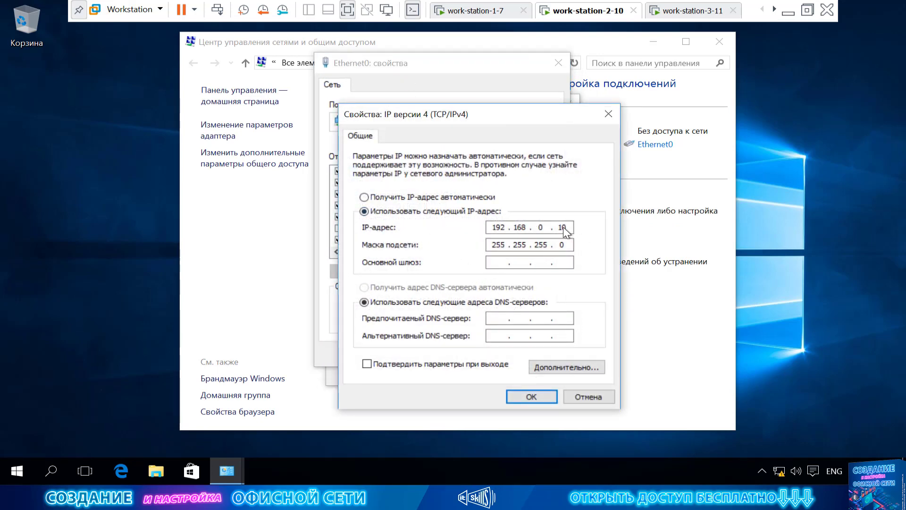
click(512, 264)
text(192 . 168 . 0 . )
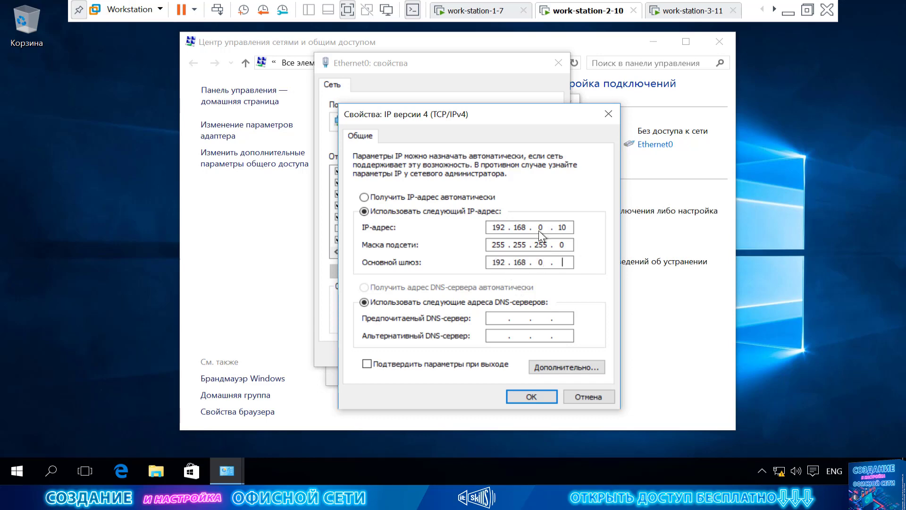
text(11)
key(Tab)
key(Tab)
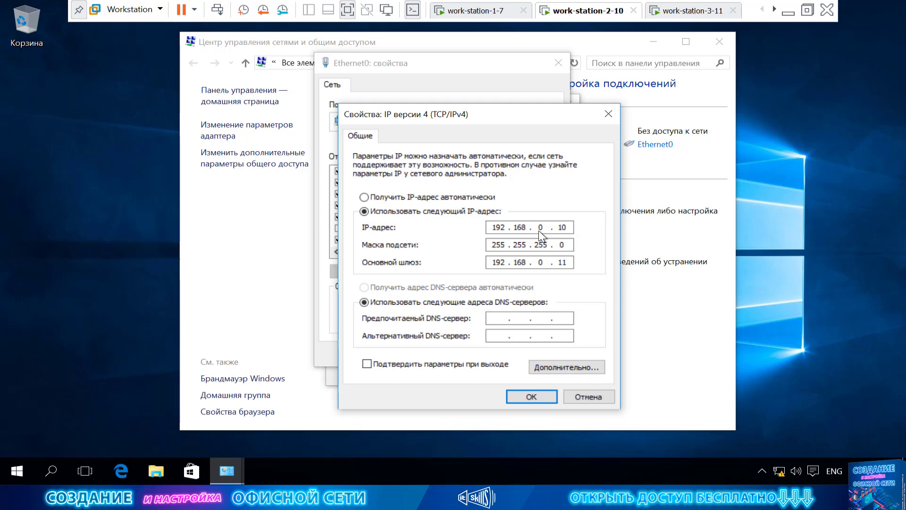
text(77.88.)
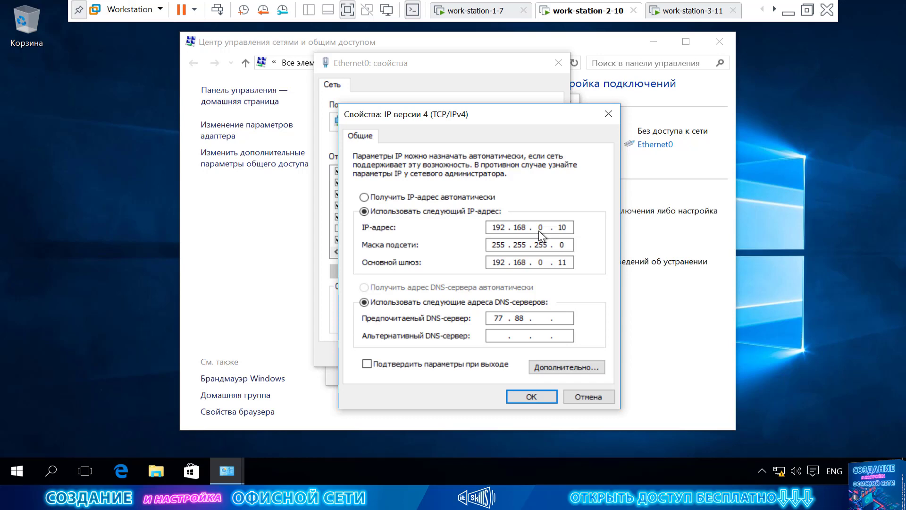
text(8.8)
drag(432, 119, 363, 93)
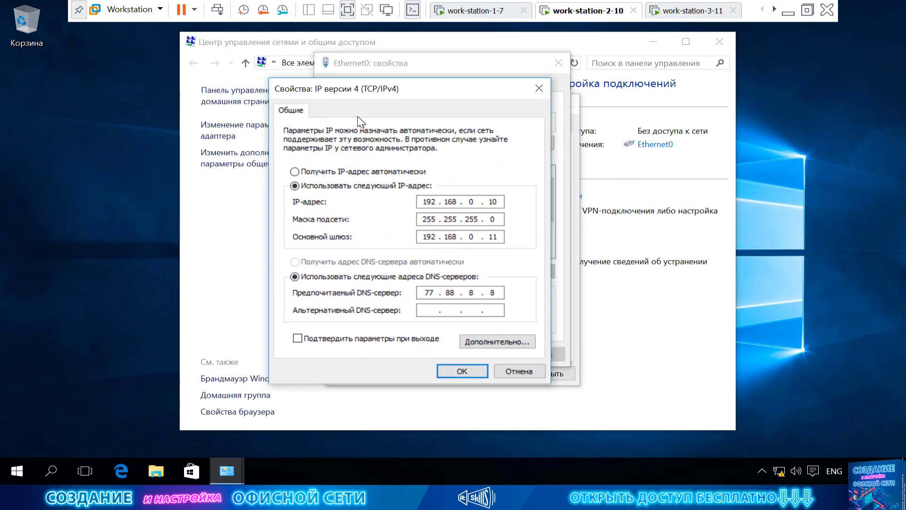
drag(358, 87, 472, 89)
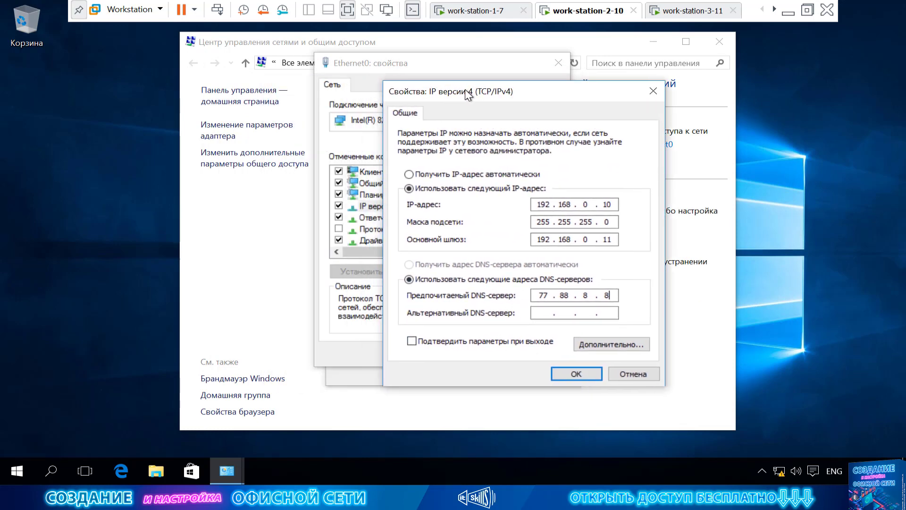
click(579, 372)
click(478, 356)
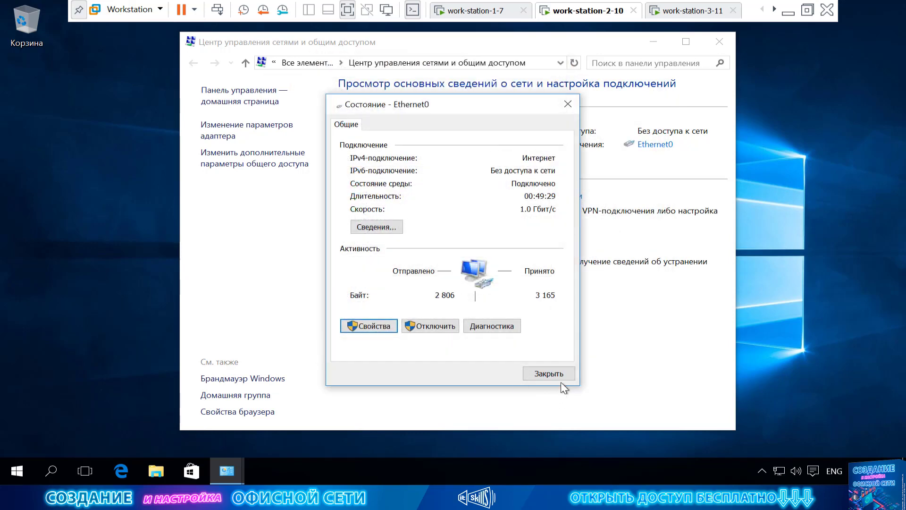
Launch Edge, dismiss the Yandex Browser promotion, and search for 'erfwefew'.
click(559, 376)
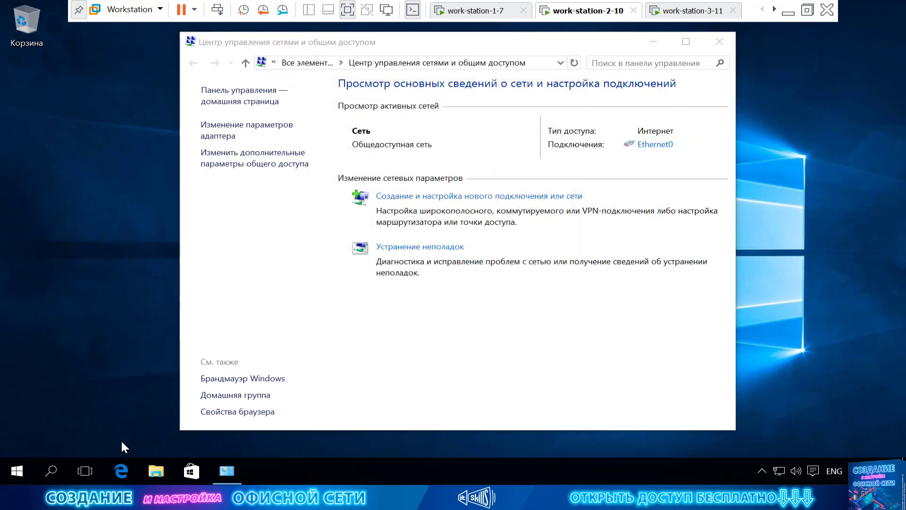
click(120, 470)
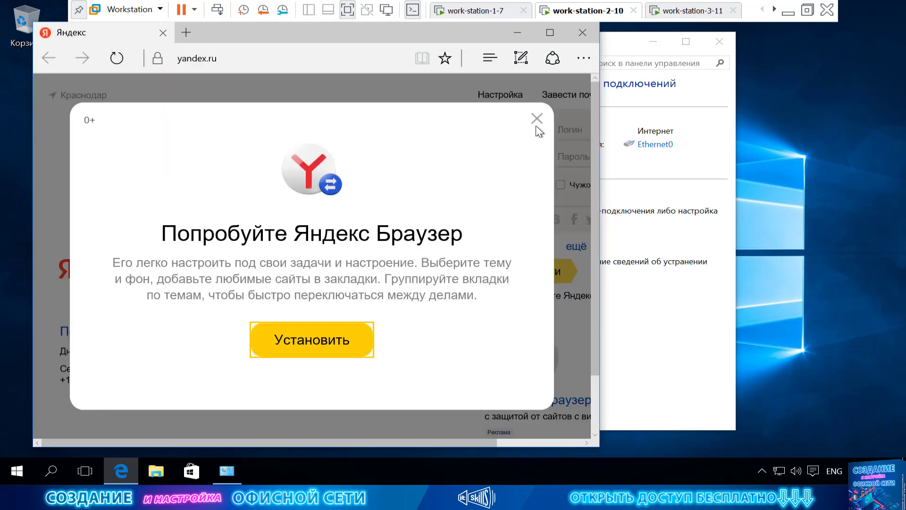
click(537, 120)
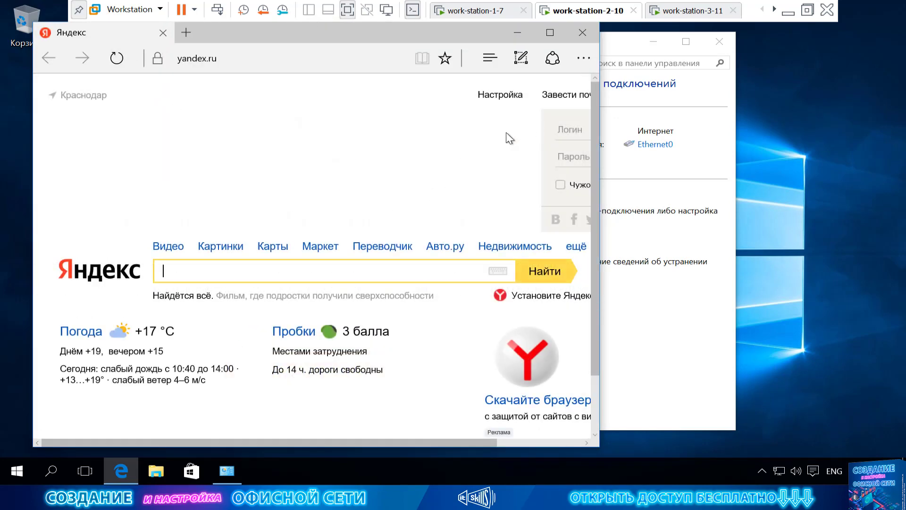
text(erfwefew)
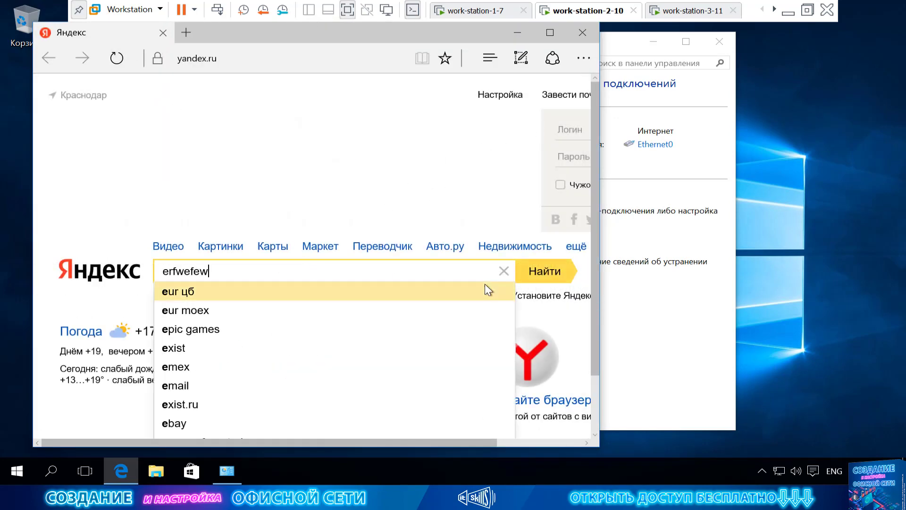
click(550, 274)
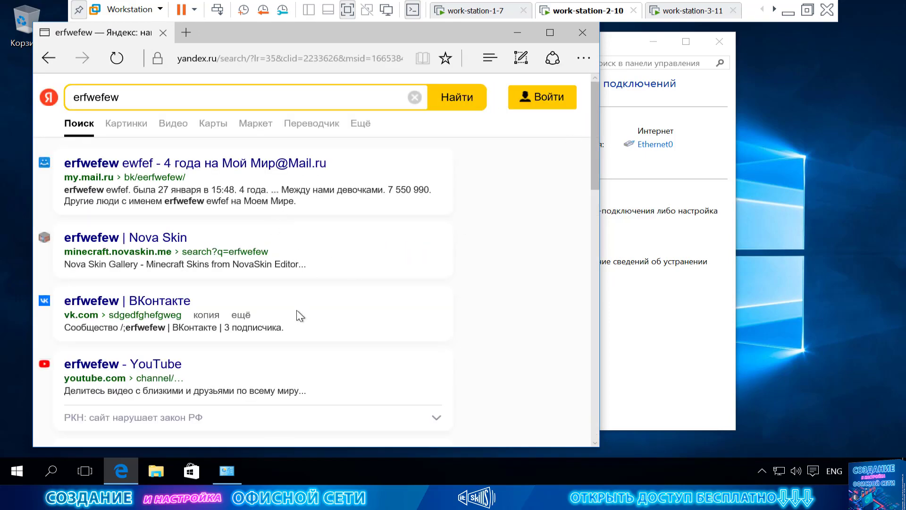
scroll(299, 313, down, 10)
scroll(299, 313, up, 6)
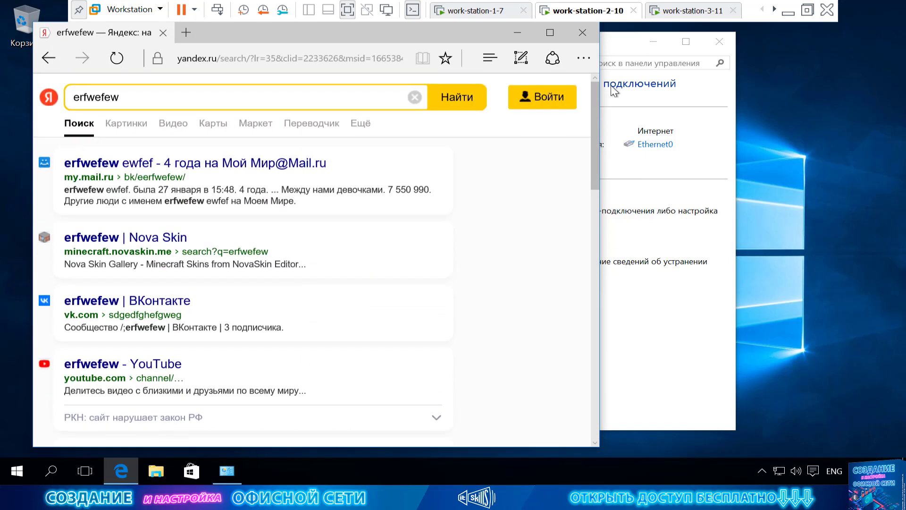
Open a command prompt via Win+R and run 'ping 8.8.8.8'.
click(671, 372)
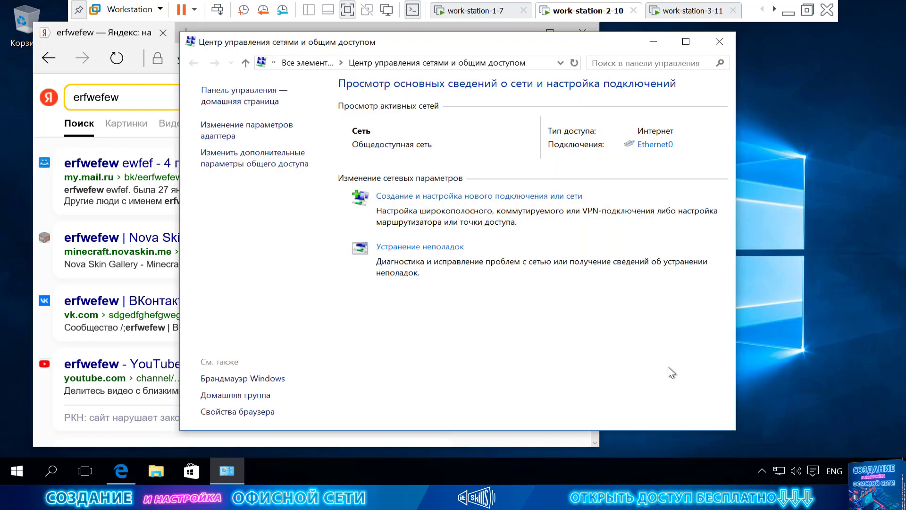
key(super+r)
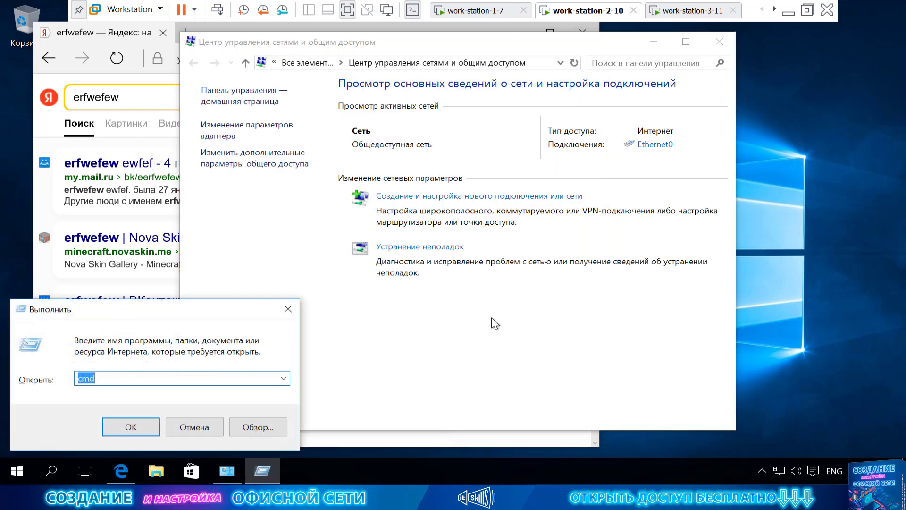
key(Return)
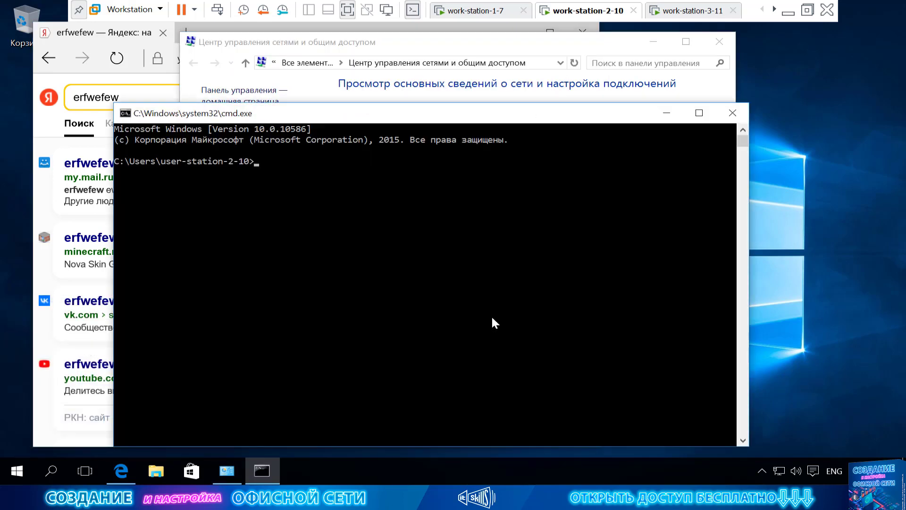
key(alt+shift)
text(шзс)
key(BackSpace)
key(BackSpace)
key(BackSpace)
key(alt+shift)
text(ping 8.8.8.8)
key(Return)
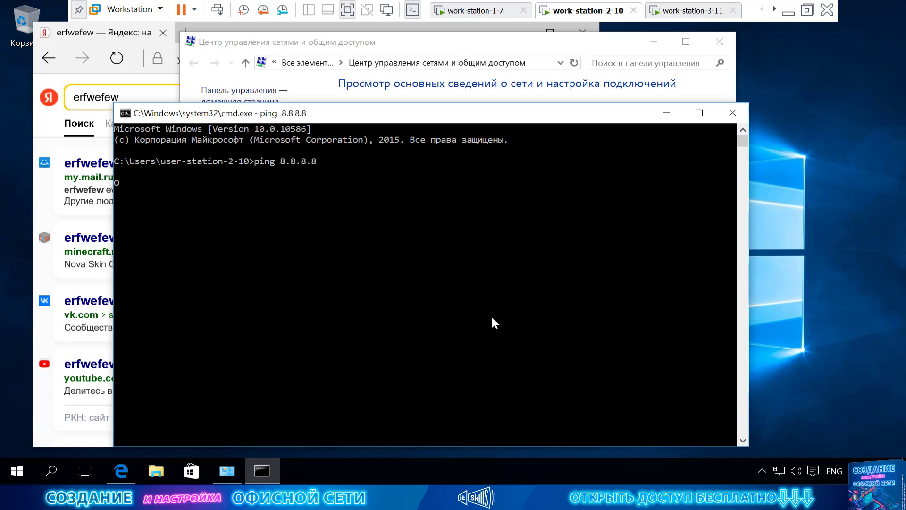